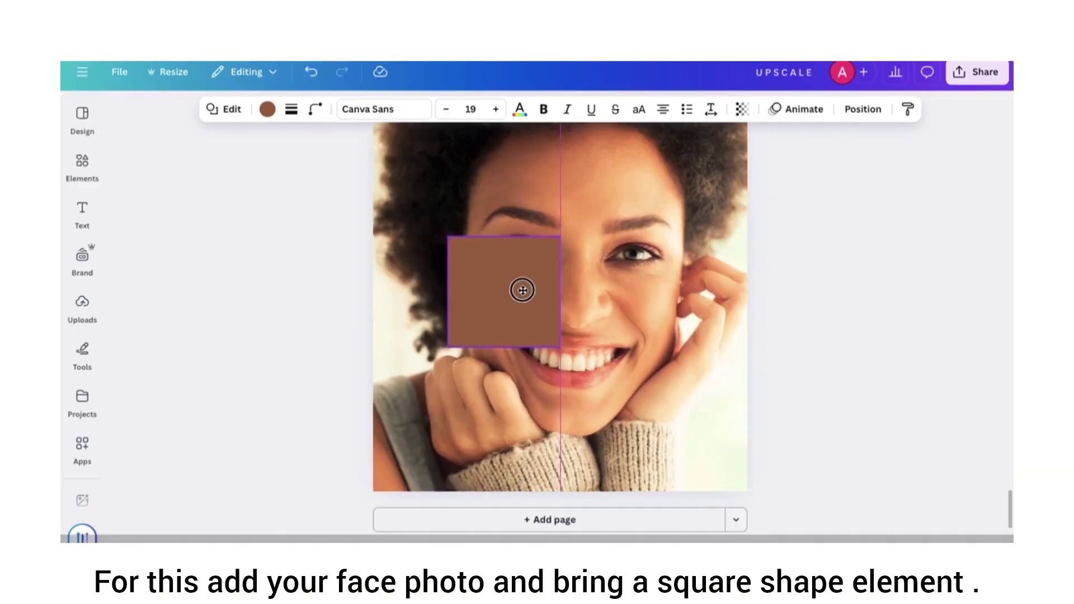
Move the brown square to the page's upper edge and stretch it to cover the left half of the face photo
{"action": "left_click_drag", "start_coordinate": [522, 288], "coordinate": [516, 178]}
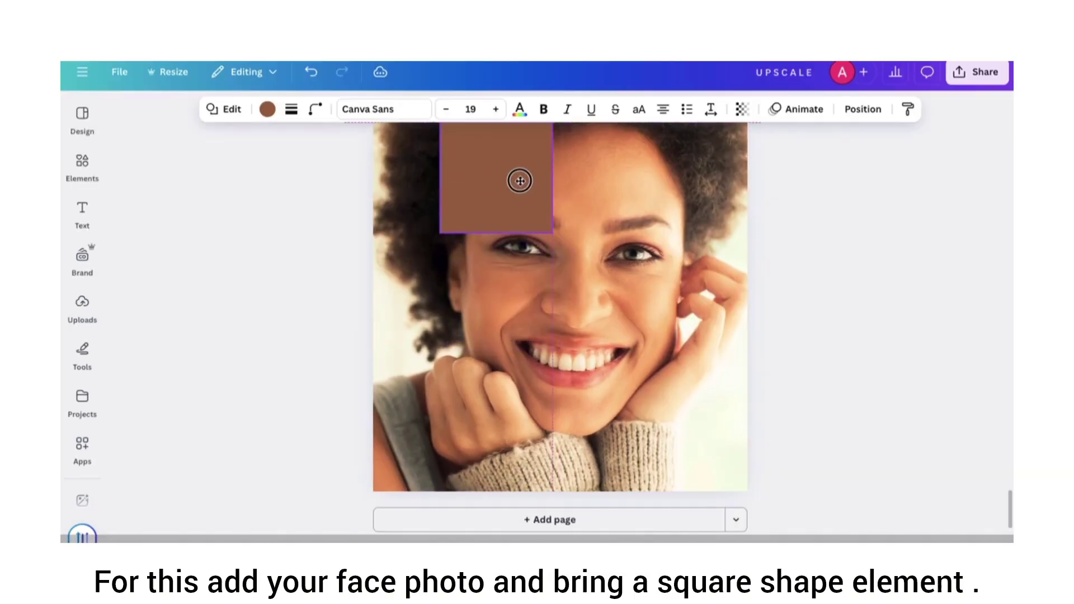
{"action": "left_click_drag", "start_coordinate": [552, 233], "coordinate": [592, 491]}
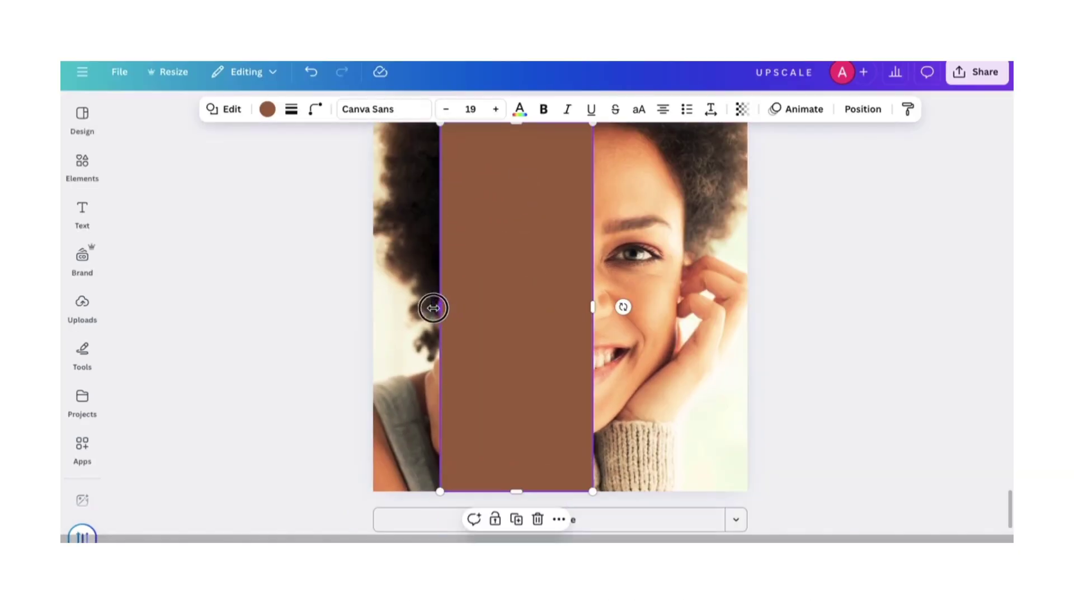
{"action": "left_click_drag", "start_coordinate": [435, 307], "coordinate": [369, 317]}
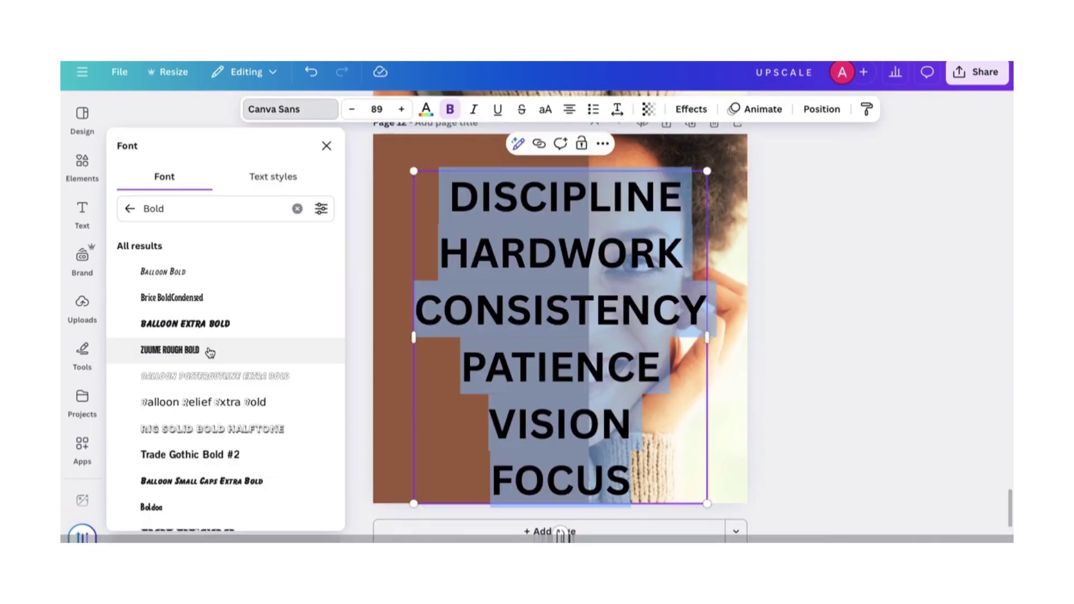
Set the word list in Zuume Rough Bold, right-align it and place it flush against the brown square's inner edge
{"action": "left_click", "coordinate": [210, 352]}
{"action": "key", "text": "ctrl+shift+l"}
{"action": "left_click", "coordinate": [569, 112]}
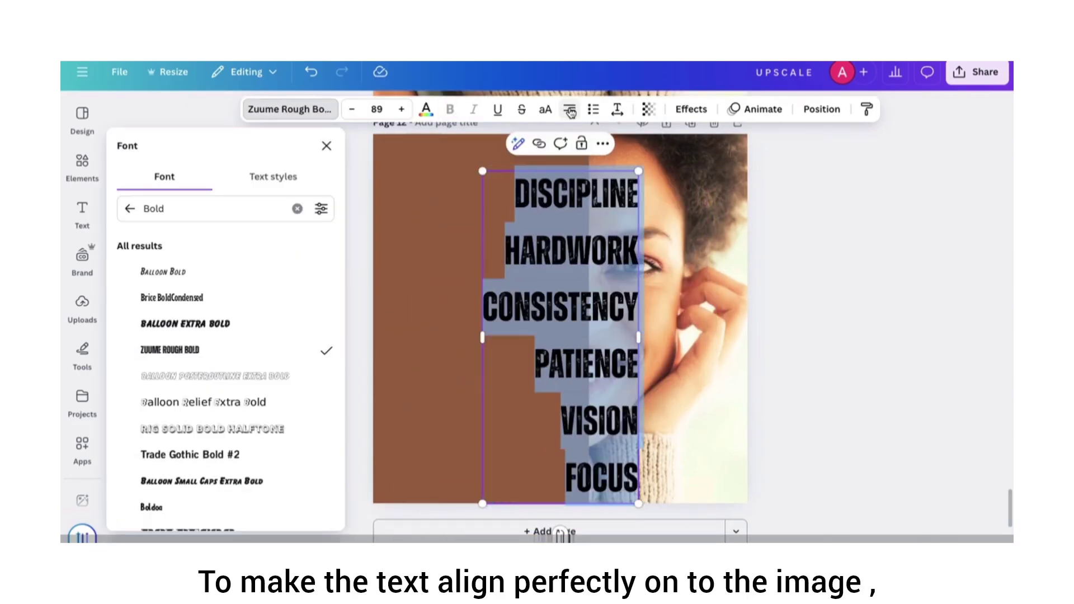
{"action": "left_click_drag", "start_coordinate": [599, 299], "coordinate": [556, 274]}
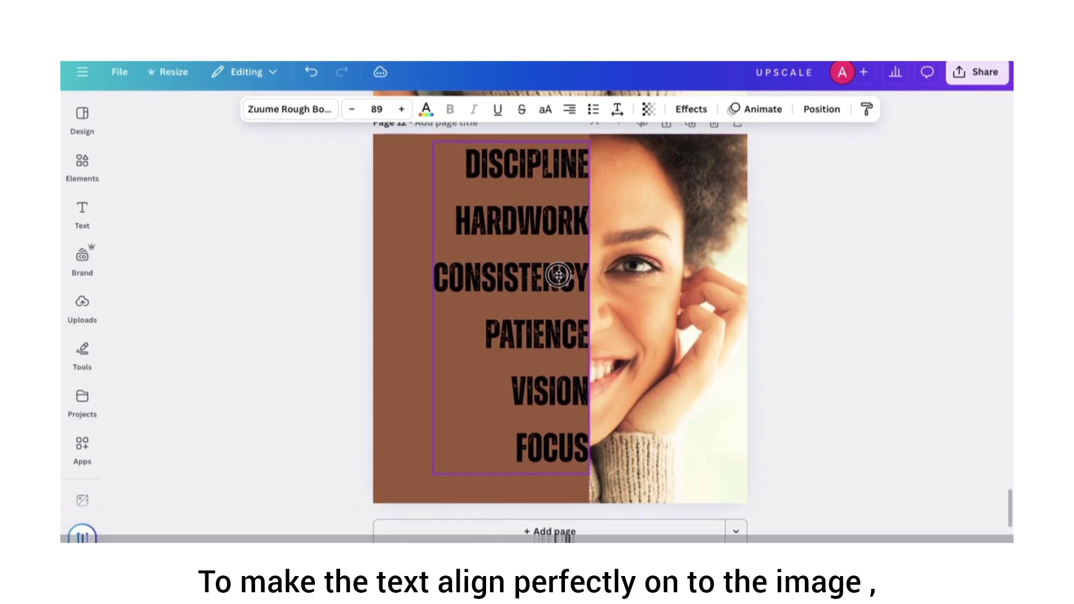
Reduce the brown square's transparency value to 66 and slightly widen the letter spacing of the word list
{"action": "left_click", "coordinate": [741, 109]}
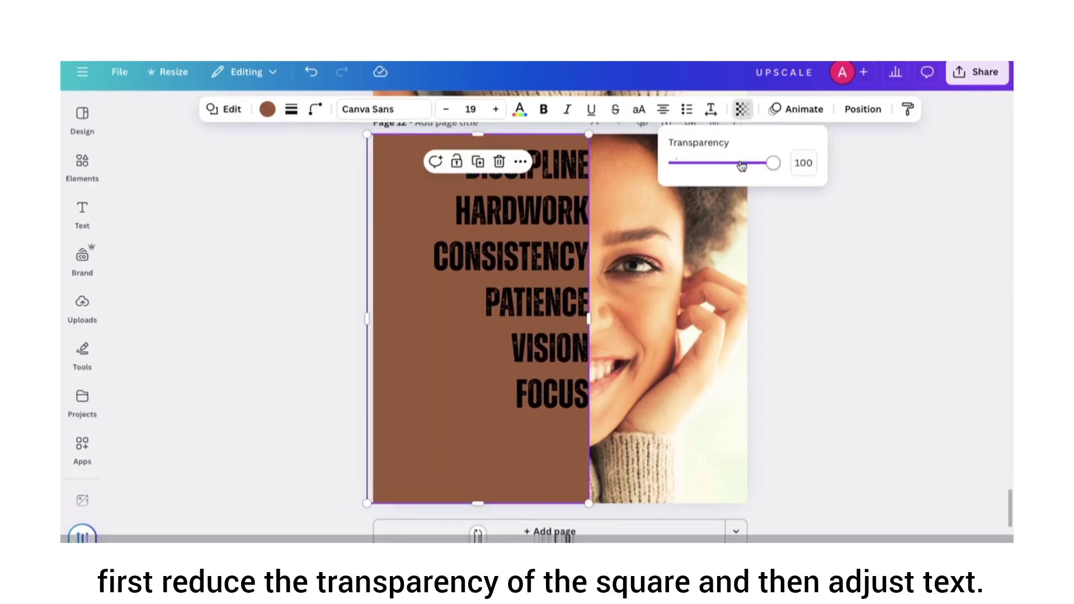
{"action": "left_click_drag", "start_coordinate": [742, 163], "coordinate": [740, 162]}
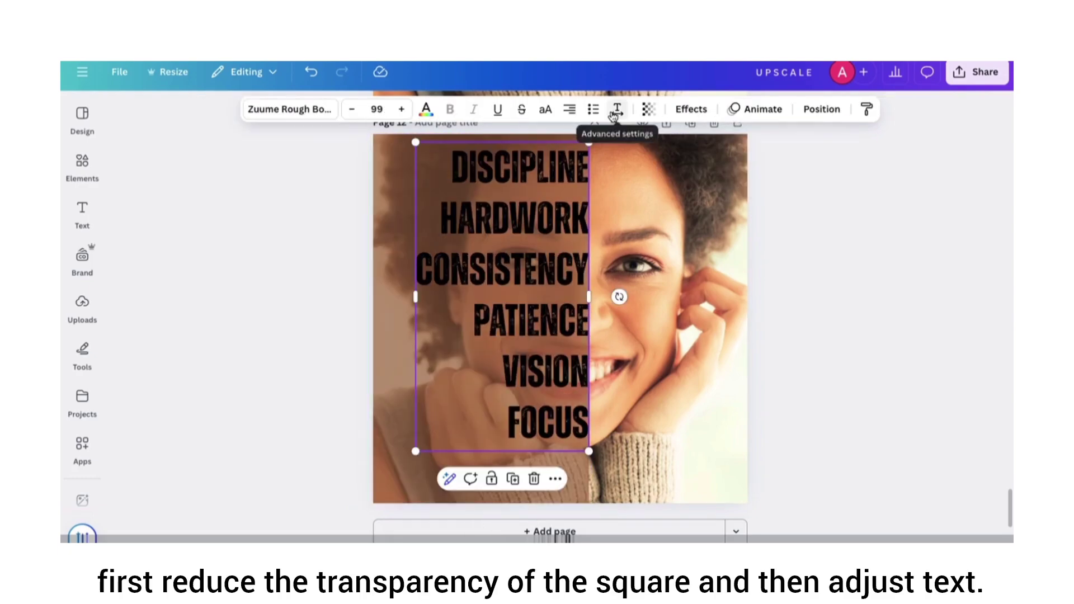
{"action": "left_click", "coordinate": [617, 109]}
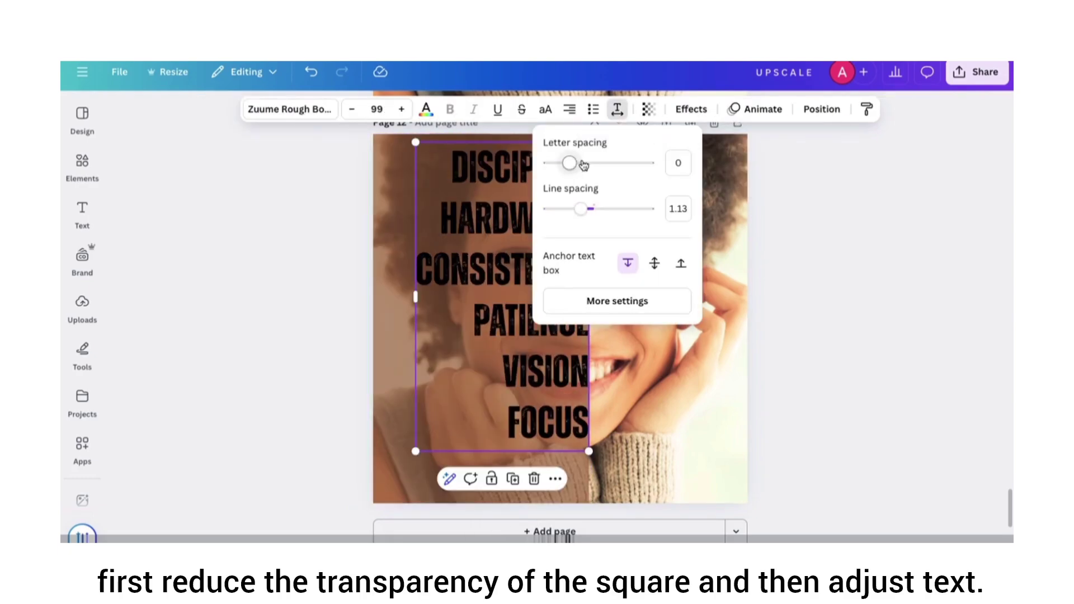
{"action": "left_click_drag", "start_coordinate": [583, 165], "coordinate": [573, 166]}
{"action": "left_click", "coordinate": [974, 283]}
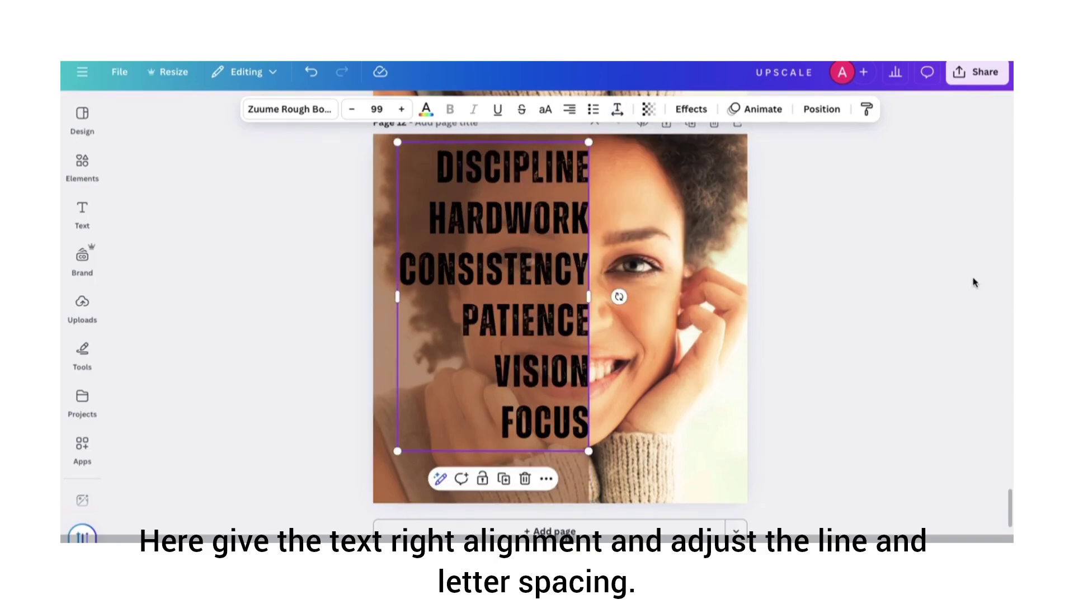
Move the face photo from page 12 down to the empty page 13
{"action": "scroll", "coordinate": [707, 276], "scroll_direction": "down", "scroll_amount": 3}
{"action": "left_click", "coordinate": [707, 276]}
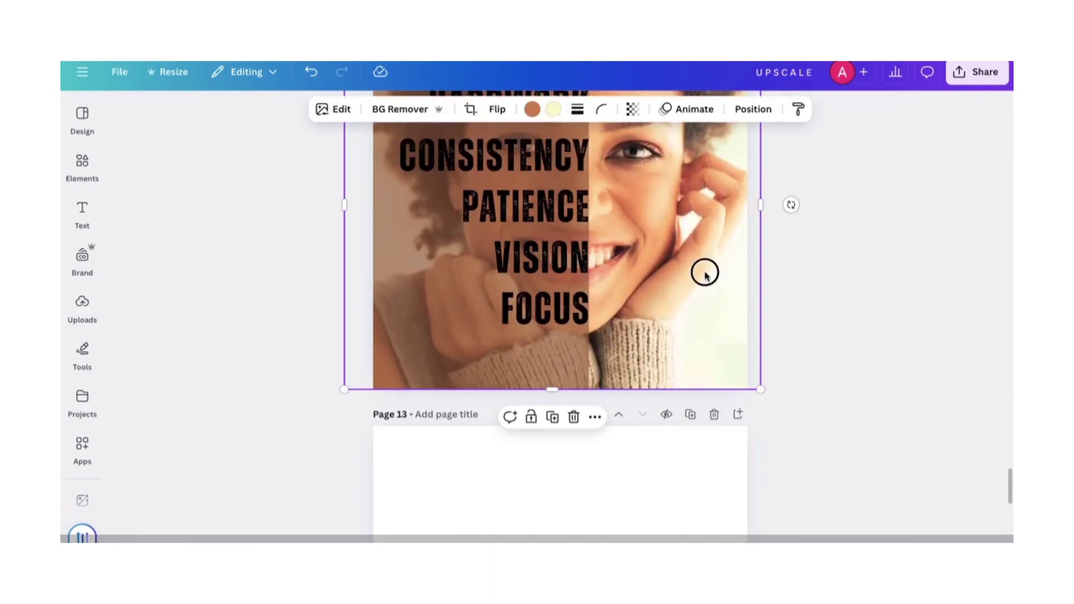
{"action": "left_click_drag", "start_coordinate": [702, 272], "coordinate": [699, 537]}
Set the transparency value of the brown square on page 12 back to 100
{"action": "scroll", "coordinate": [922, 196], "scroll_direction": "up", "scroll_amount": 5}
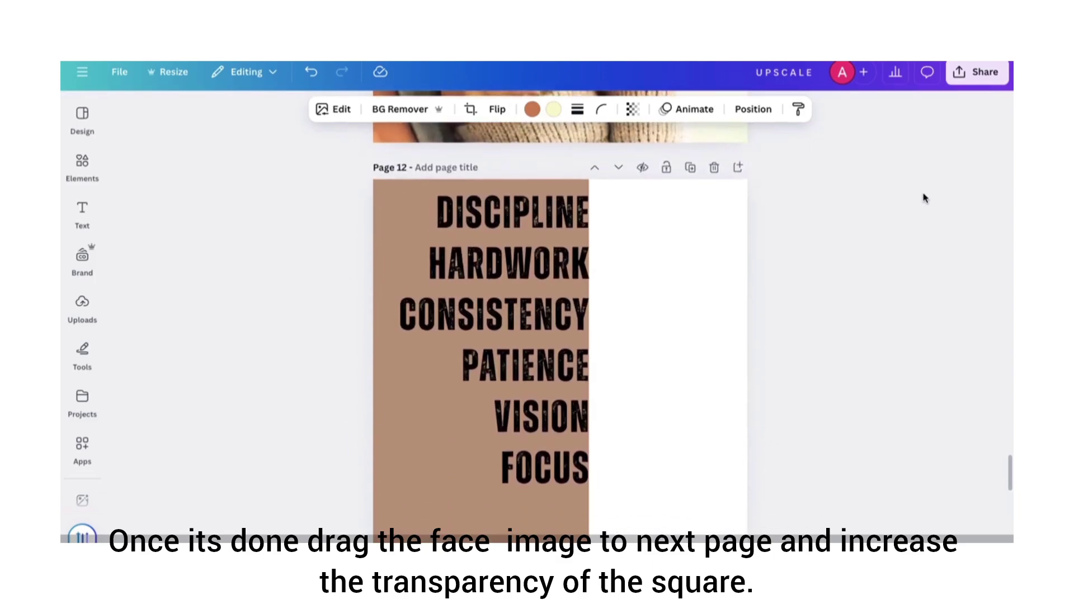
{"action": "left_click", "coordinate": [531, 436]}
{"action": "left_click", "coordinate": [740, 111]}
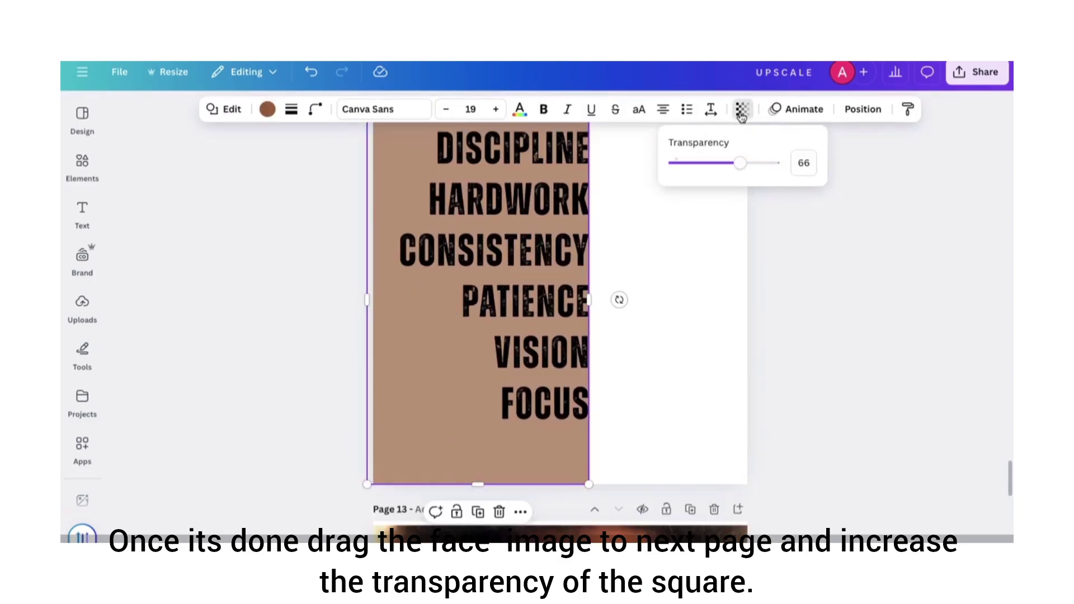
{"action": "left_click", "coordinate": [778, 164]}
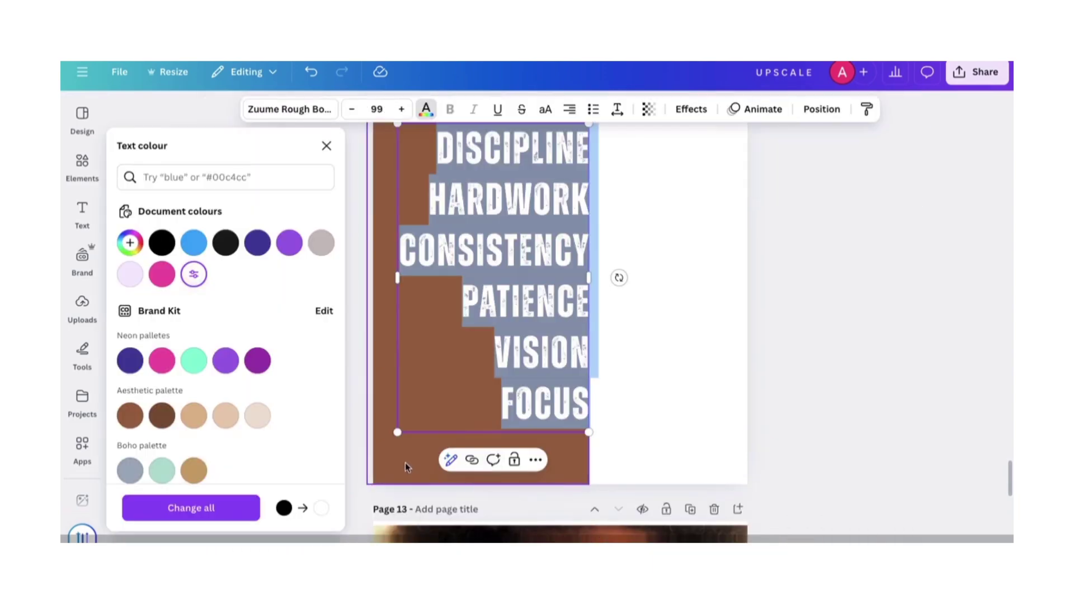
Change the square behind the white text to black (#000000)
{"action": "left_click", "coordinate": [407, 467]}
{"action": "left_click", "coordinate": [267, 109]}
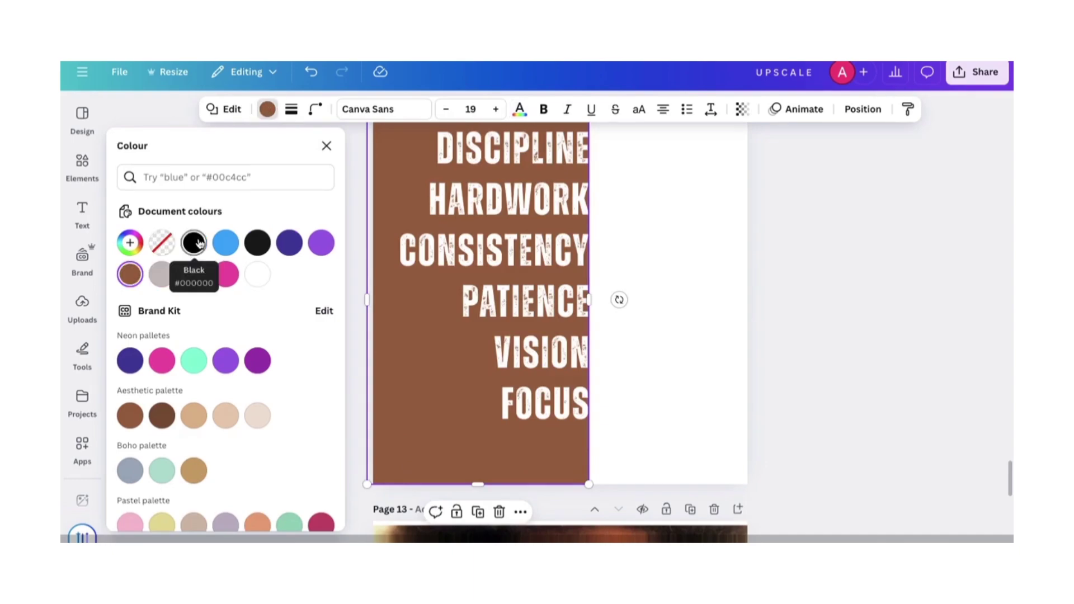
{"action": "left_click", "coordinate": [195, 242]}
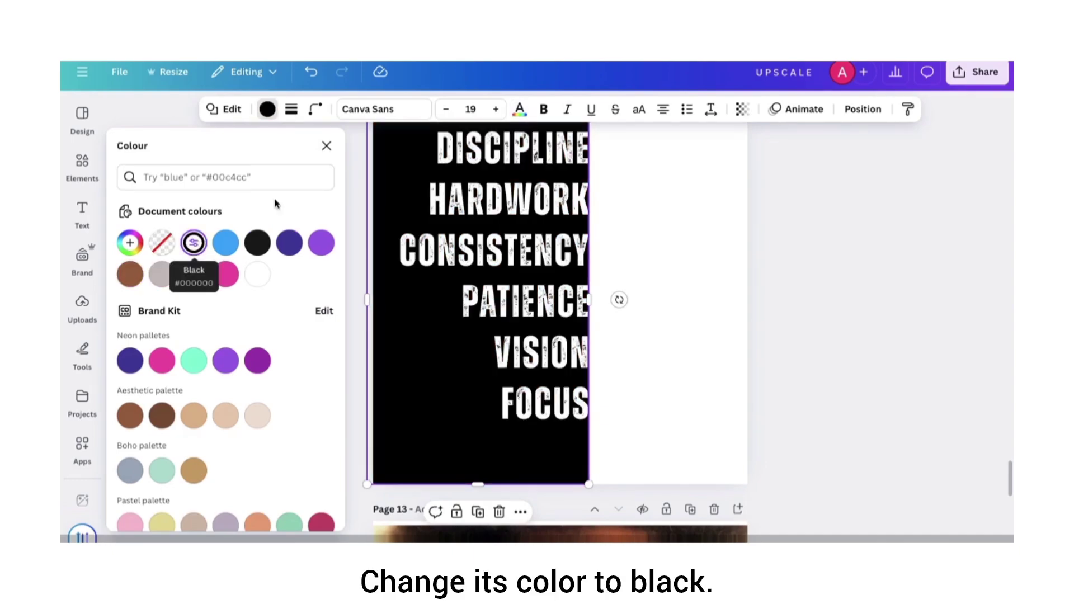
{"action": "left_click", "coordinate": [326, 145]}
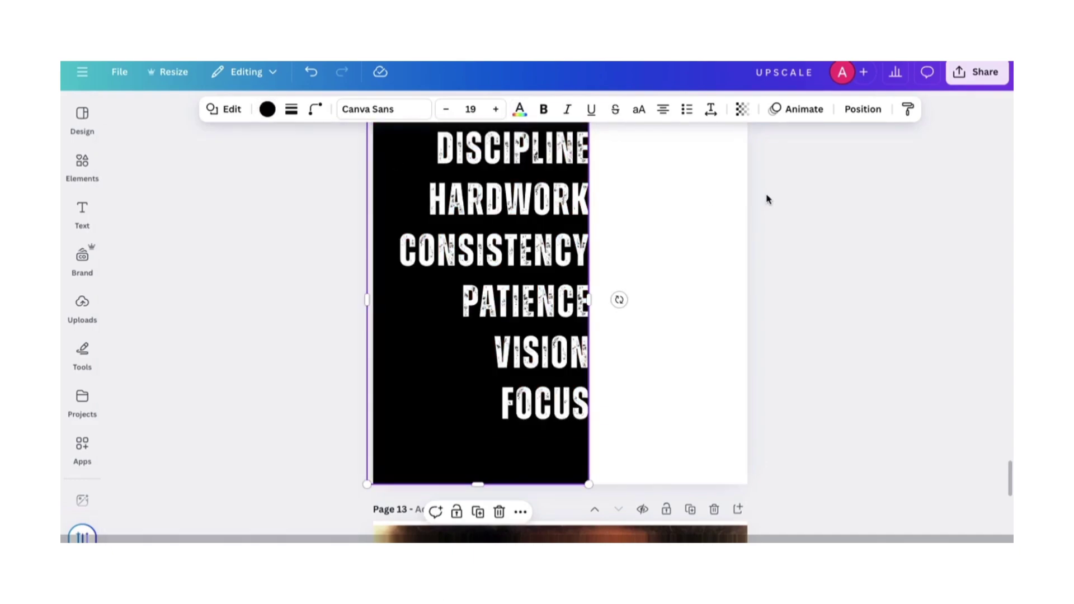
Move the black rectangle and its text away from the page's left edge and trim the rectangle to about 639 × 1,007
{"action": "scroll", "coordinate": [766, 197], "scroll_direction": "up", "scroll_amount": 2}
{"action": "scroll", "coordinate": [767, 197], "scroll_direction": "down", "scroll_amount": 1}
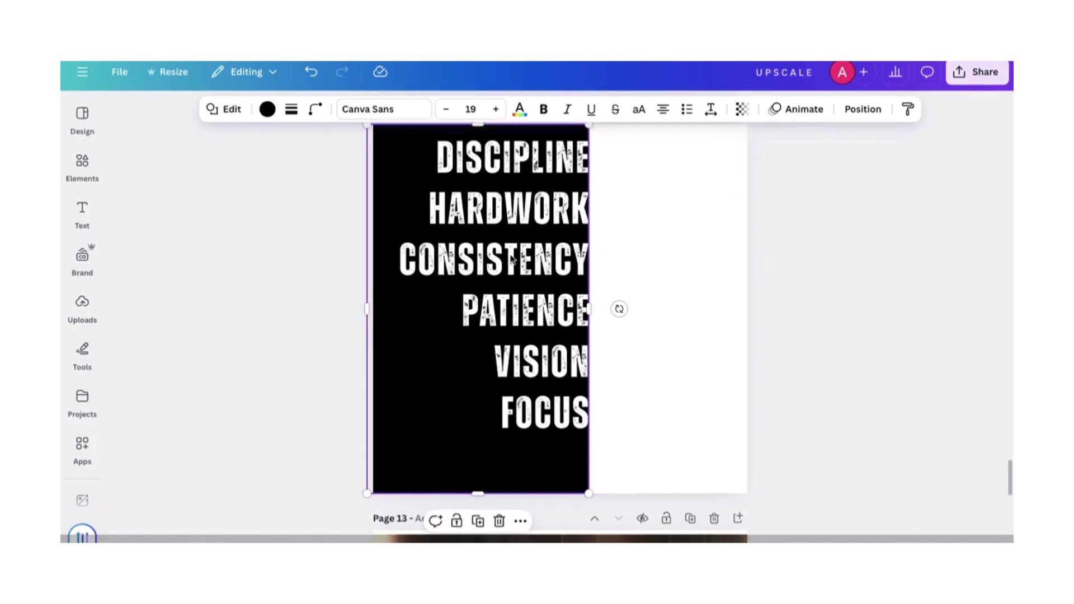
{"action": "left_click_drag", "start_coordinate": [395, 422], "coordinate": [438, 433]}
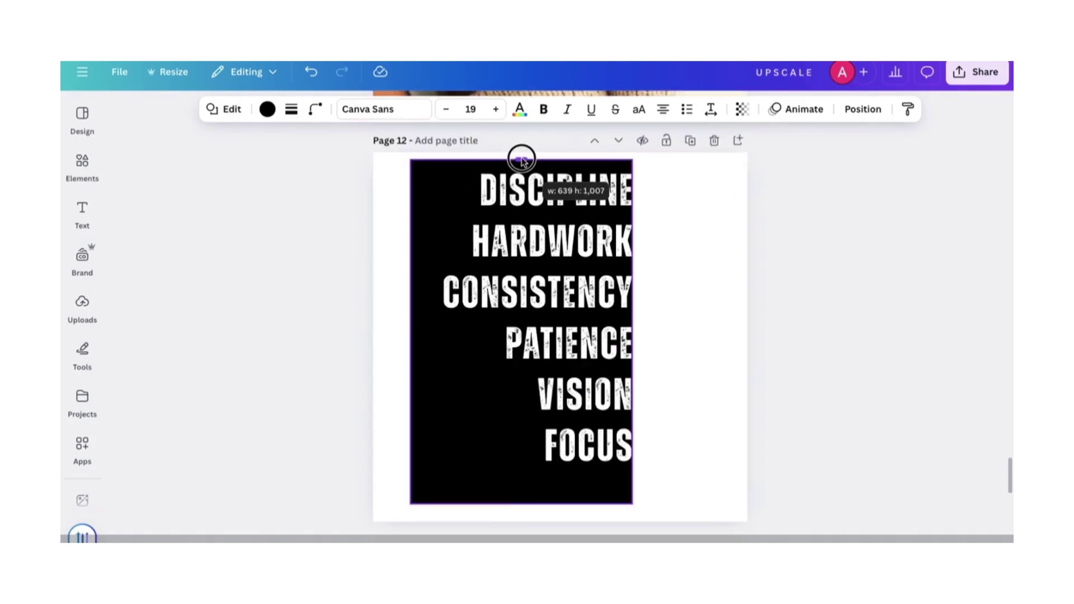
{"action": "left_click", "coordinate": [864, 227]}
{"action": "scroll", "coordinate": [864, 226], "scroll_direction": "down", "scroll_amount": 1}
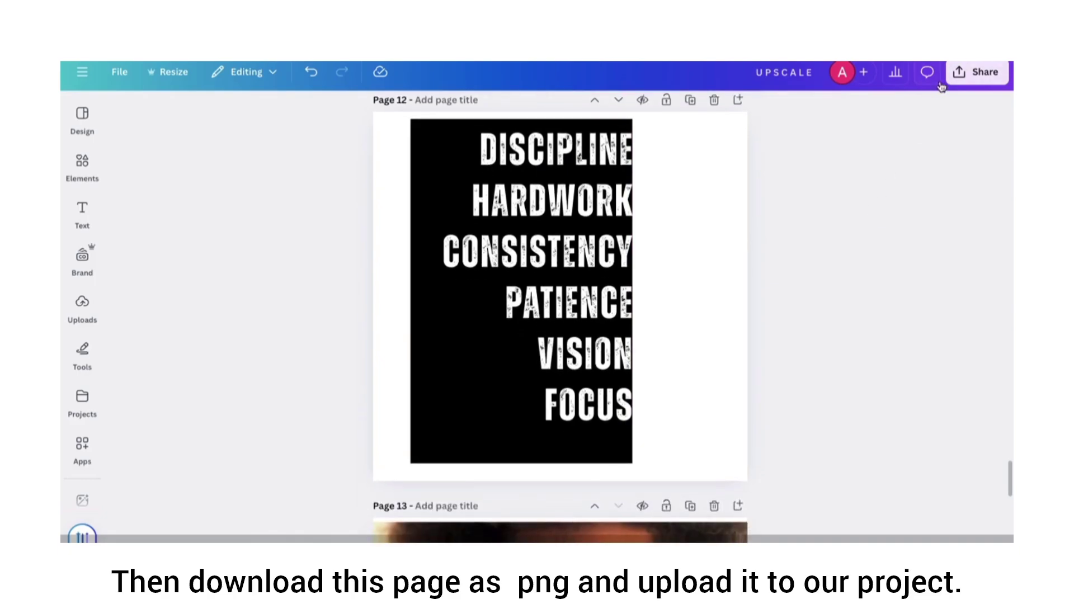
Download page 12 as a PNG and add the downloaded image over the face photo on page 13
{"action": "left_click", "coordinate": [960, 78]}
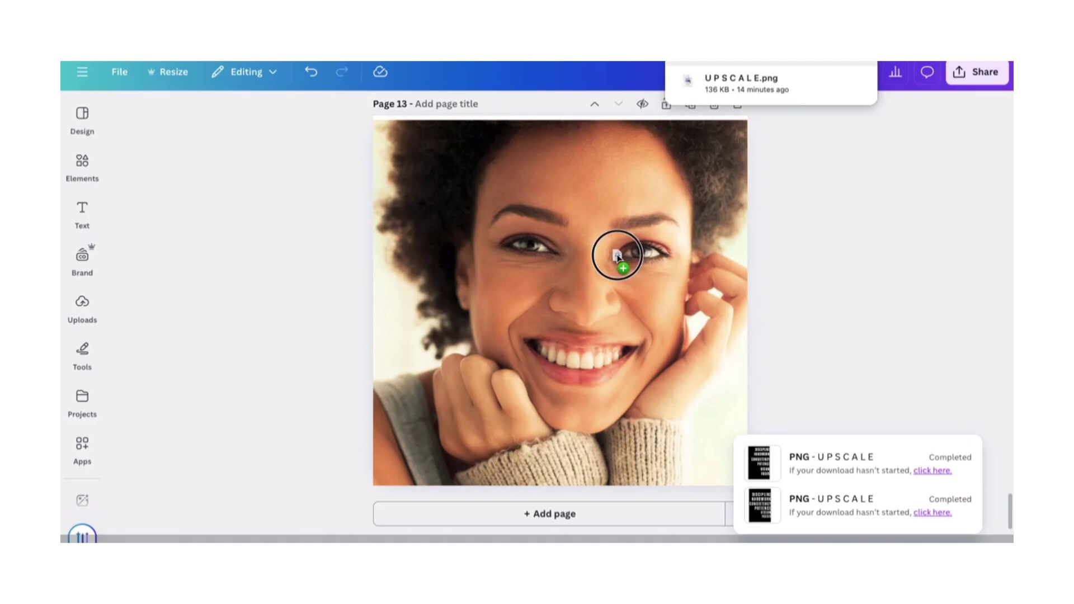
{"action": "left_click_drag", "start_coordinate": [617, 256], "coordinate": [618, 258]}
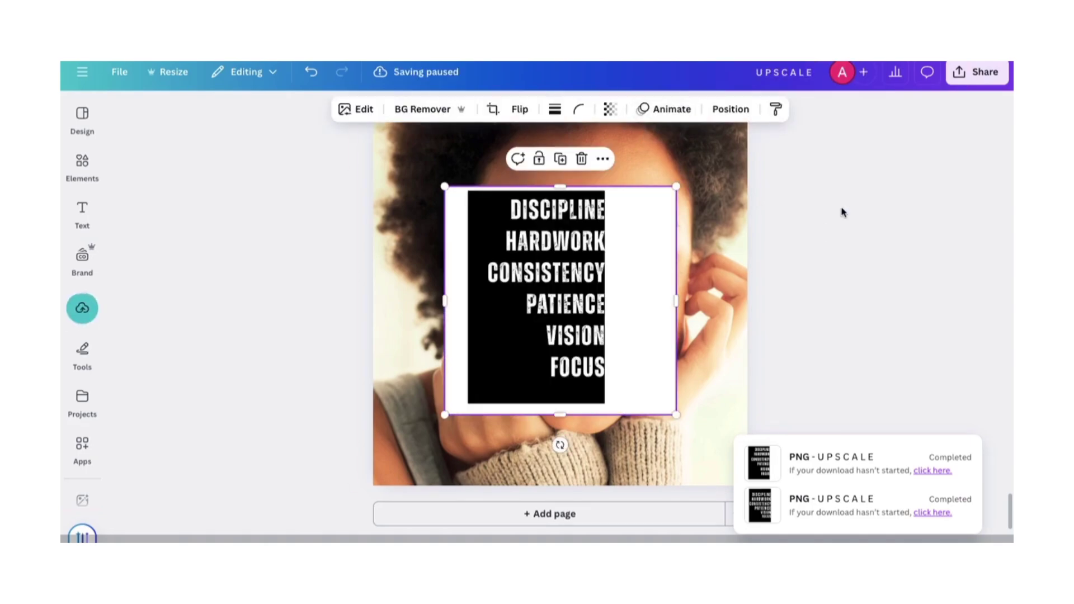
Remove the text image's background, then enlarge and position it so its right edge splits the face down the middle
{"action": "left_click", "coordinate": [419, 109]}
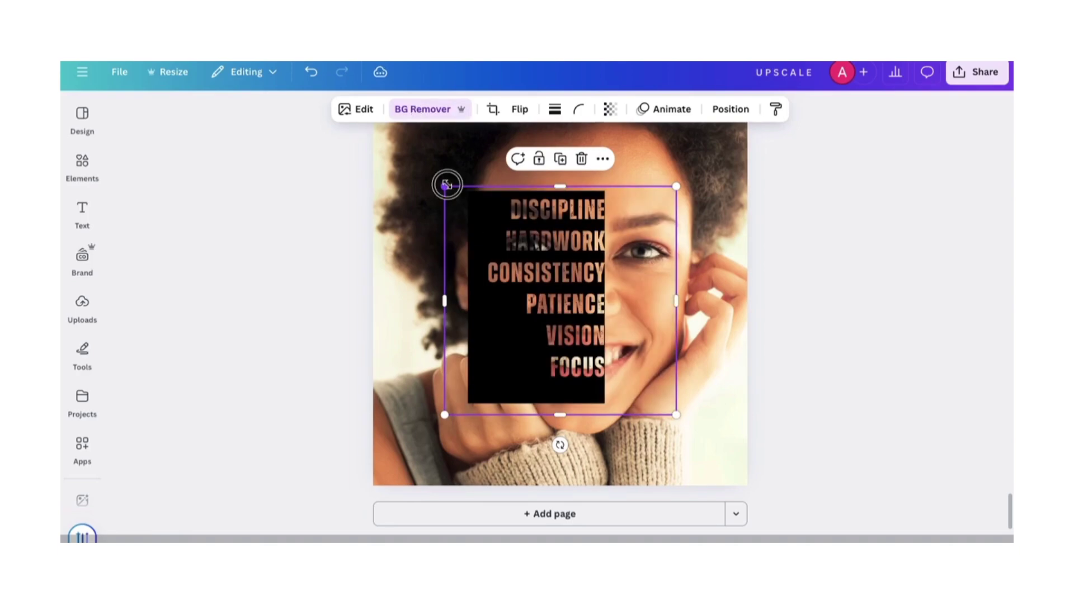
{"action": "left_click_drag", "start_coordinate": [444, 186], "coordinate": [383, 115]}
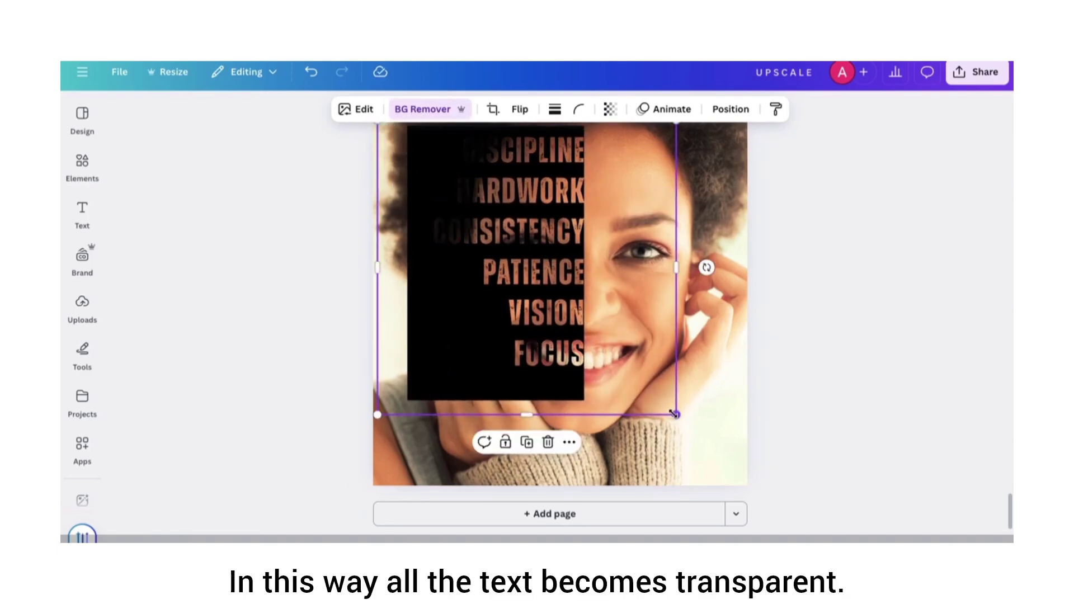
{"action": "left_click_drag", "start_coordinate": [676, 415], "coordinate": [689, 460]}
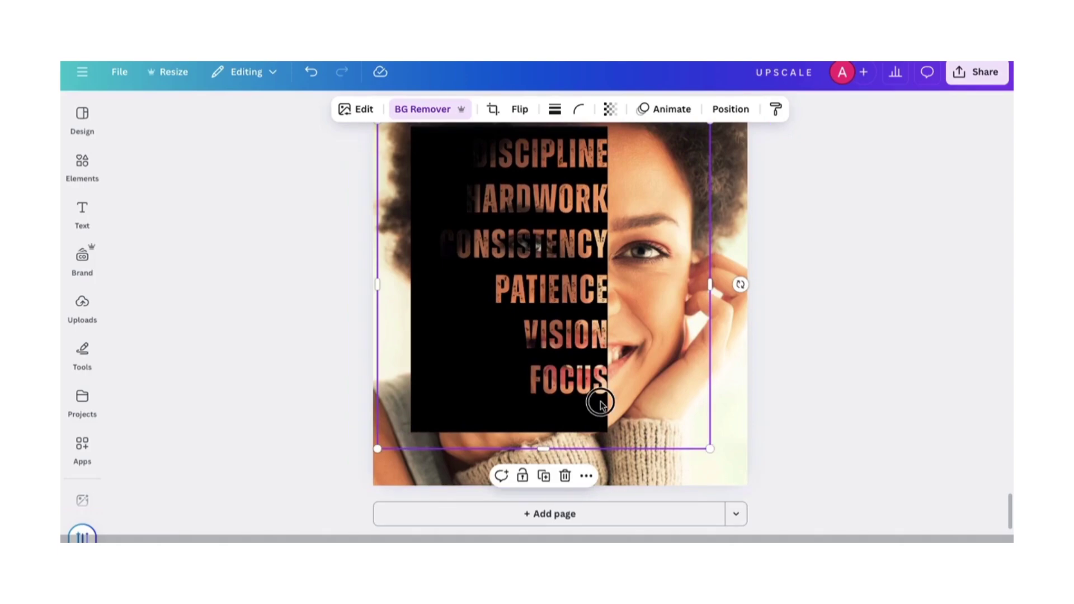
{"action": "left_click_drag", "start_coordinate": [598, 403], "coordinate": [573, 400]}
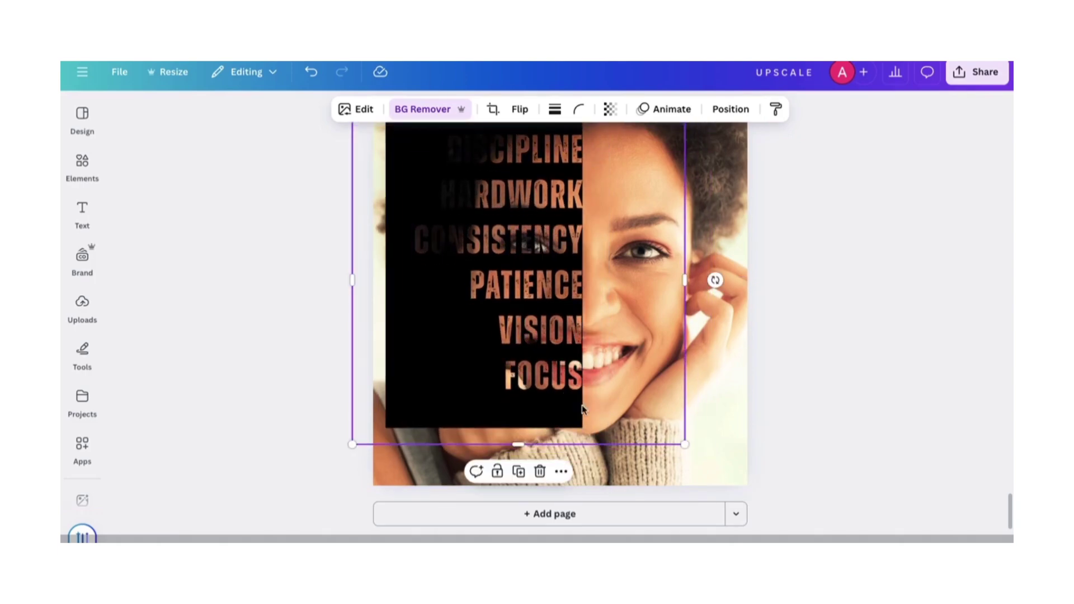
{"action": "left_click_drag", "start_coordinate": [684, 443], "coordinate": [688, 456]}
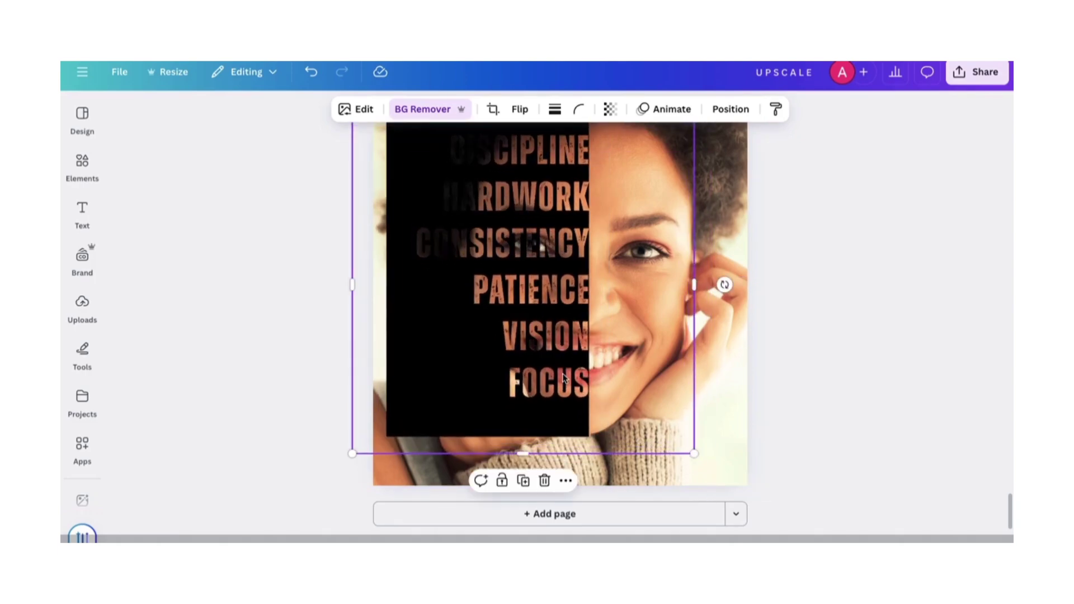
Apply a custom Duotone effect to the text image with the shadows colour set to white (#FFFFFF)
{"action": "left_click", "coordinate": [344, 111]}
{"action": "scroll", "coordinate": [243, 457], "scroll_direction": "down", "scroll_amount": 3}
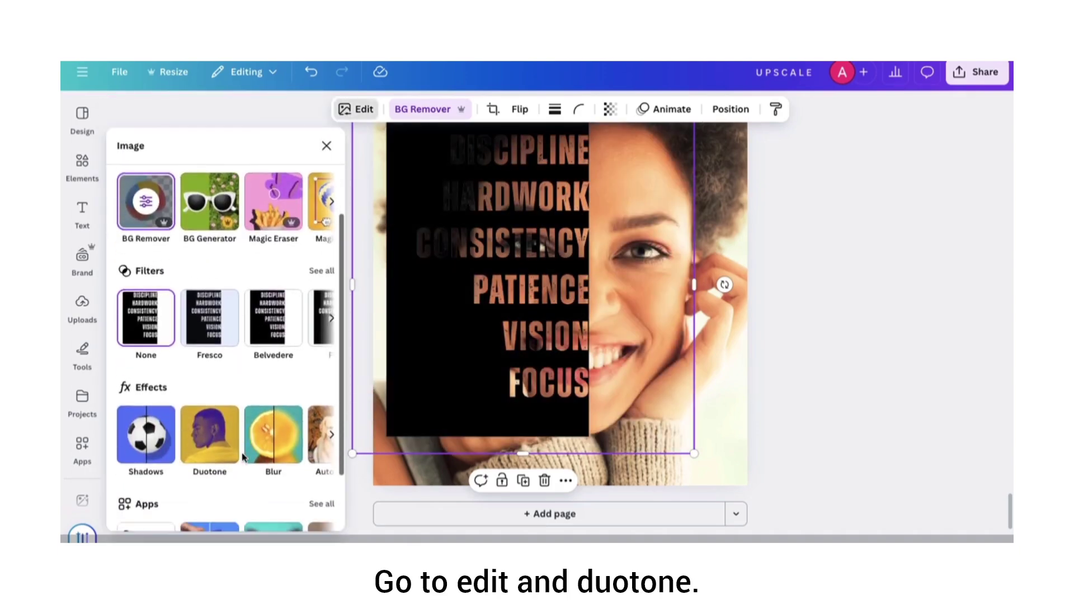
{"action": "left_click", "coordinate": [208, 435]}
{"action": "left_click", "coordinate": [165, 306]}
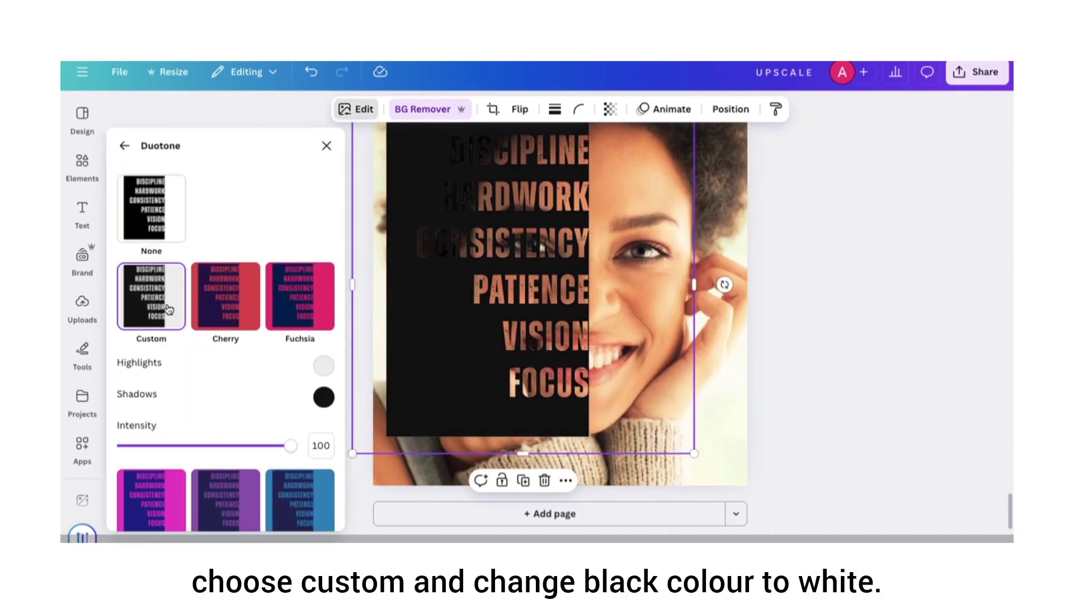
{"action": "left_click", "coordinate": [323, 398]}
{"action": "left_click_drag", "start_coordinate": [328, 313], "coordinate": [316, 243]}
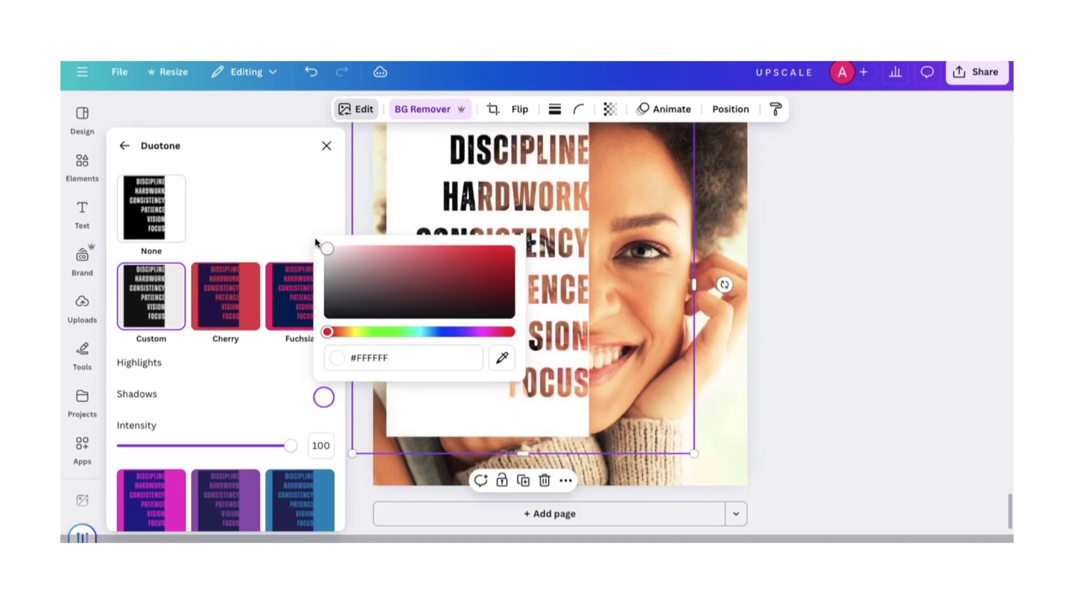
{"action": "left_click", "coordinate": [268, 206]}
{"action": "left_click", "coordinate": [326, 147]}
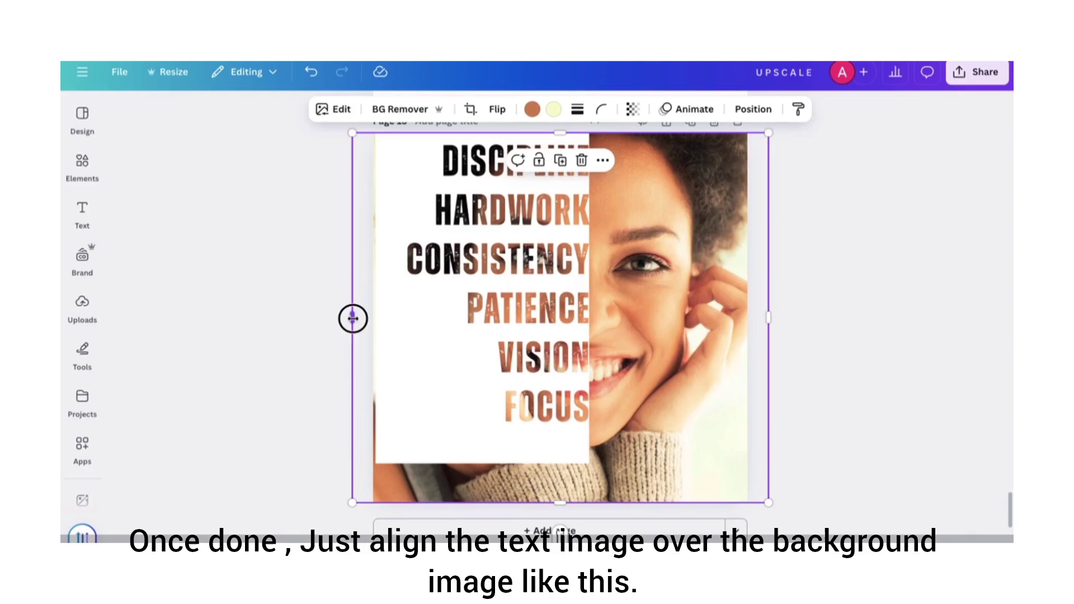
Crop the face photo's left and bottom edges so it does not extend beyond the white text panel
{"action": "left_click_drag", "start_coordinate": [352, 318], "coordinate": [388, 318]}
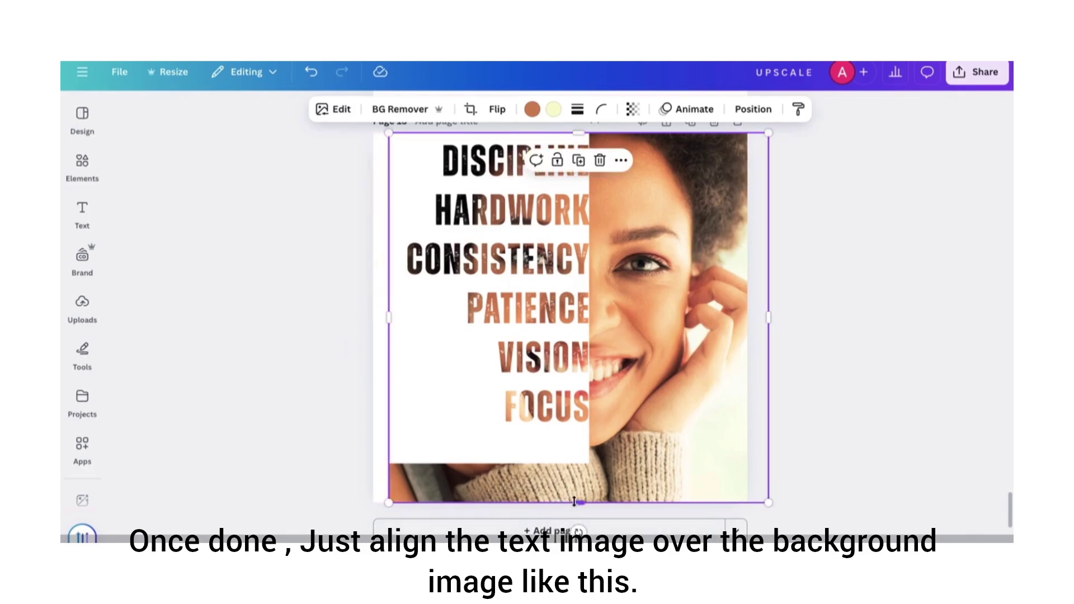
{"action": "left_click_drag", "start_coordinate": [578, 502], "coordinate": [570, 454]}
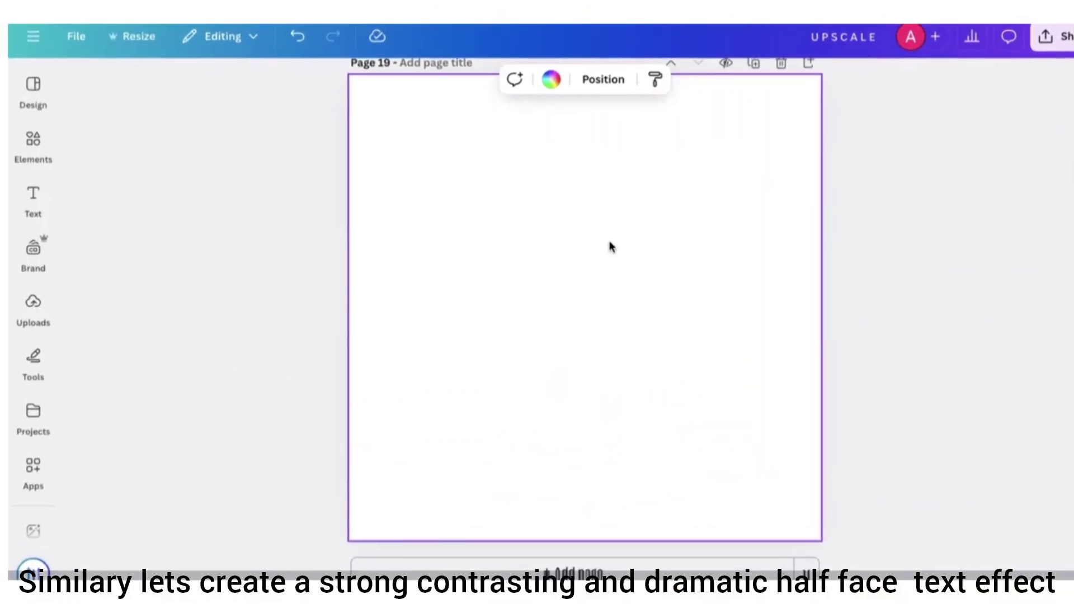
Paste the portrait of the woman with tied-back hair onto the blank page 19 and remove its background
{"action": "key", "text": "ctrl+v"}
{"action": "left_click", "coordinate": [403, 83]}
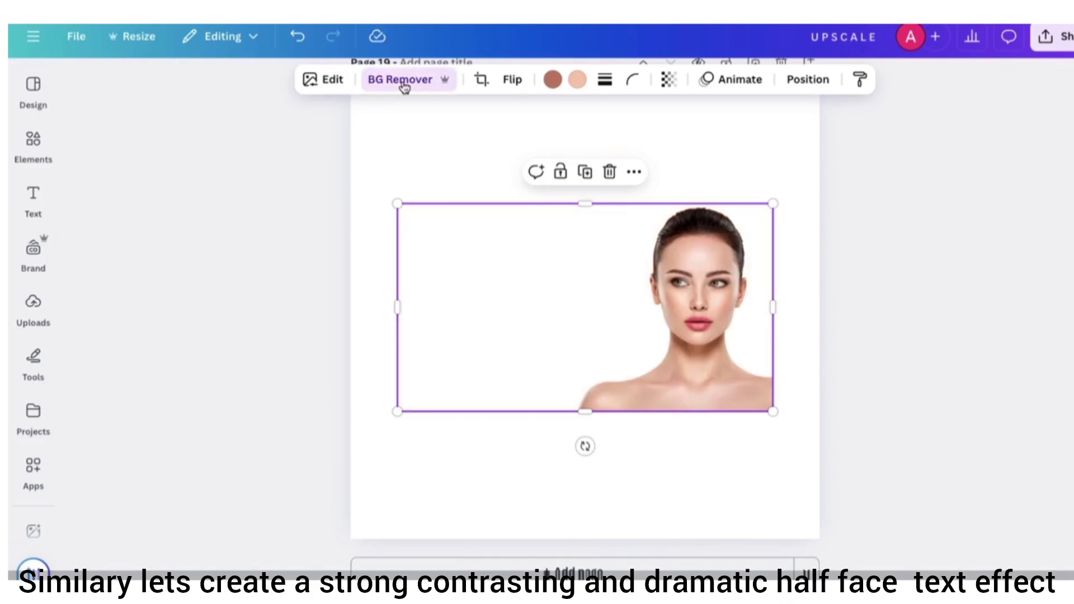
Crop the empty area and lower edge off the portrait, then enlarge and position the face so it fills page 19
{"action": "left_click_drag", "start_coordinate": [396, 306], "coordinate": [619, 295]}
{"action": "left_click_drag", "start_coordinate": [694, 412], "coordinate": [694, 391]}
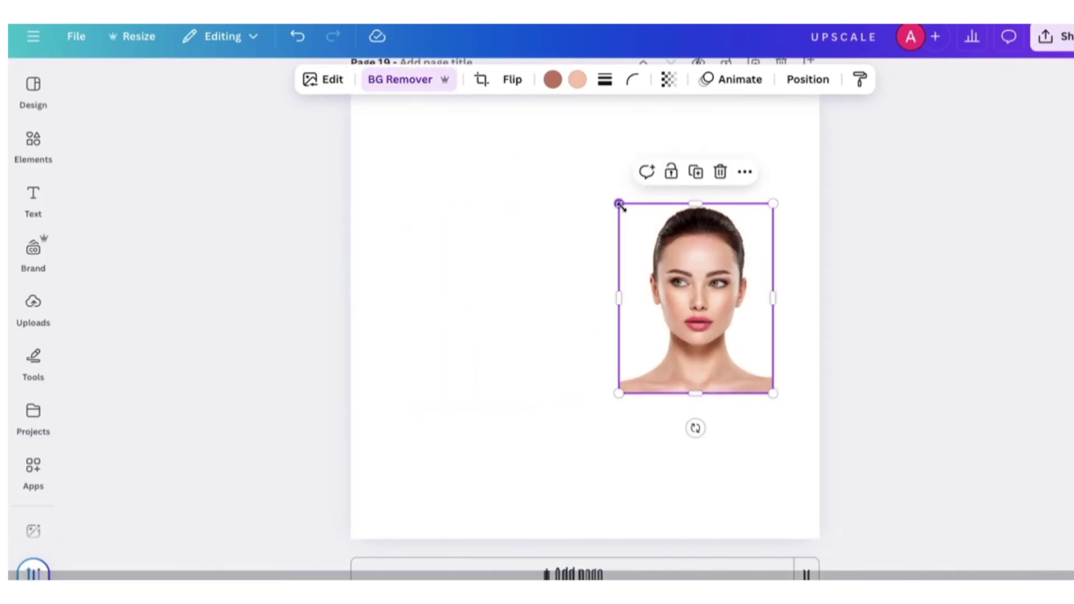
{"action": "left_click_drag", "start_coordinate": [618, 203], "coordinate": [350, 110]}
{"action": "left_click_drag", "start_coordinate": [772, 390], "coordinate": [832, 541]}
{"action": "left_click_drag", "start_coordinate": [712, 404], "coordinate": [635, 424]}
{"action": "left_click_drag", "start_coordinate": [793, 295], "coordinate": [770, 474]}
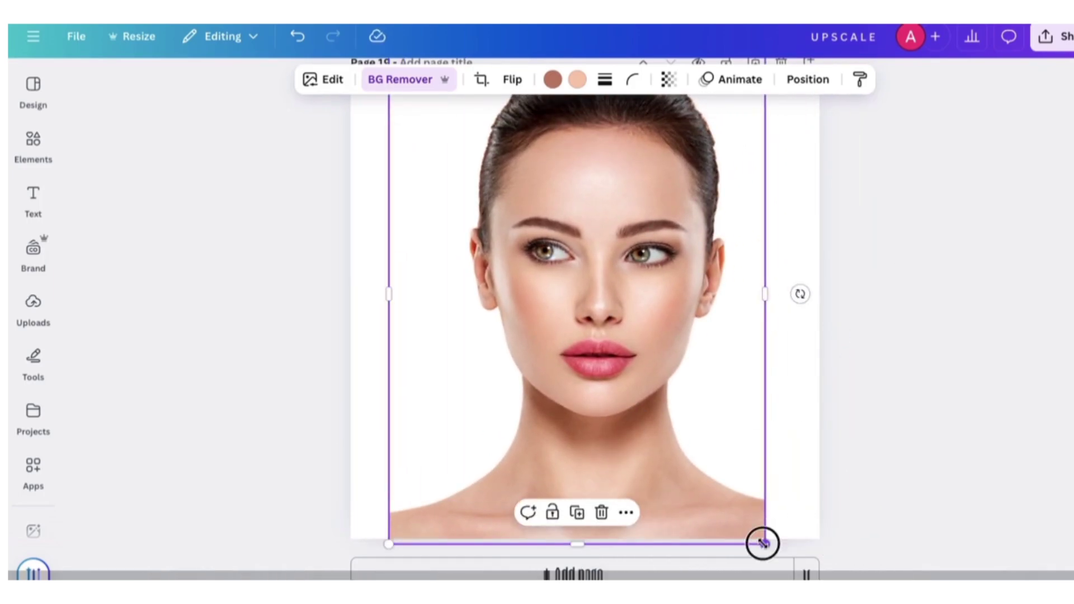
{"action": "left_click_drag", "start_coordinate": [763, 543], "coordinate": [827, 545]}
{"action": "left_click_drag", "start_coordinate": [576, 442], "coordinate": [554, 444]}
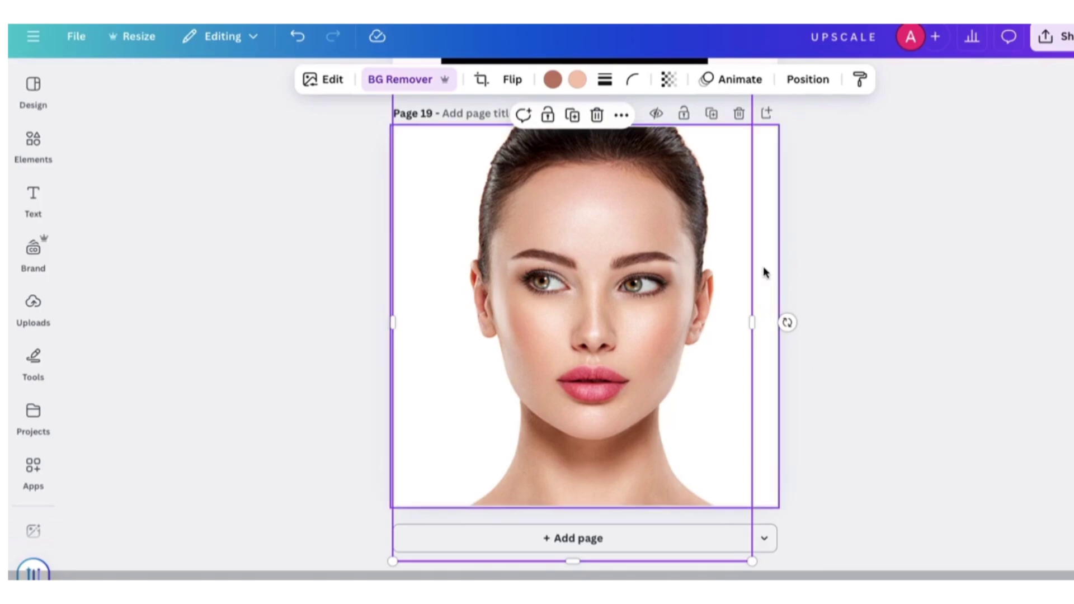
Set the background colour of page 19 to black (#000000)
{"action": "left_click", "coordinate": [764, 273]}
{"action": "left_click", "coordinate": [508, 78]}
{"action": "left_click", "coordinate": [125, 193]}
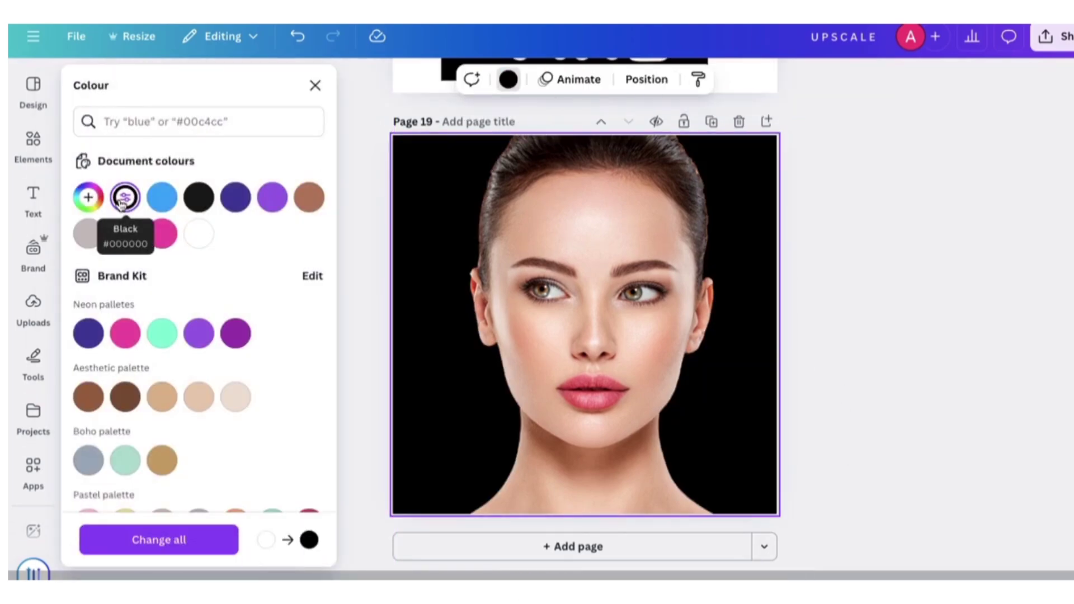
Apply a custom Duotone effect to the portrait with the highlights colour set to white (#FFFFFF)
{"action": "left_click", "coordinate": [596, 324]}
{"action": "left_click", "coordinate": [327, 81]}
{"action": "scroll", "coordinate": [168, 336], "scroll_direction": "down", "scroll_amount": 5}
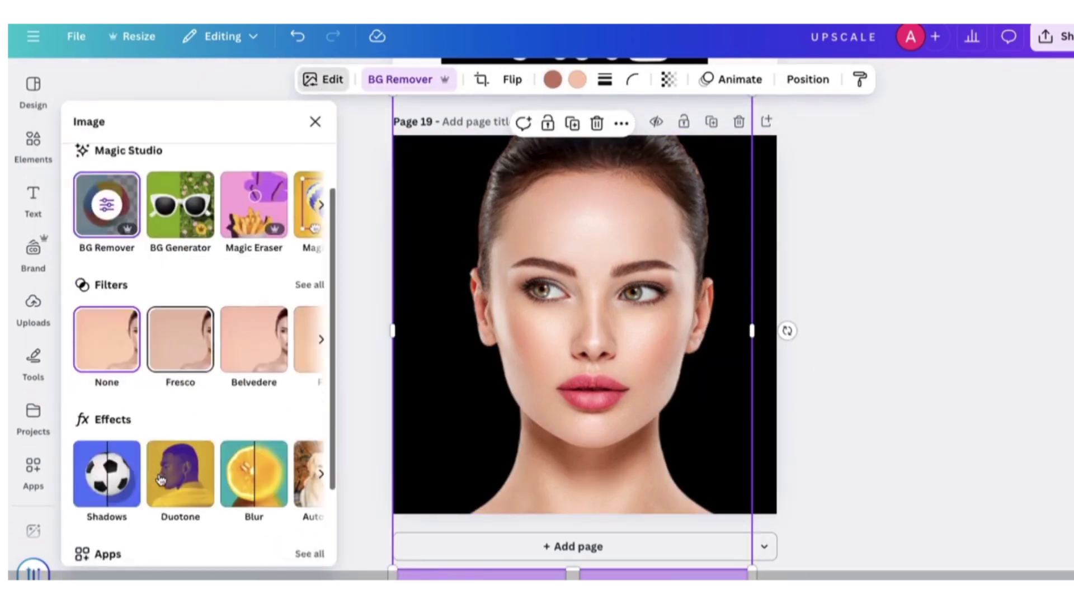
{"action": "left_click", "coordinate": [168, 366]}
{"action": "left_click", "coordinate": [102, 321]}
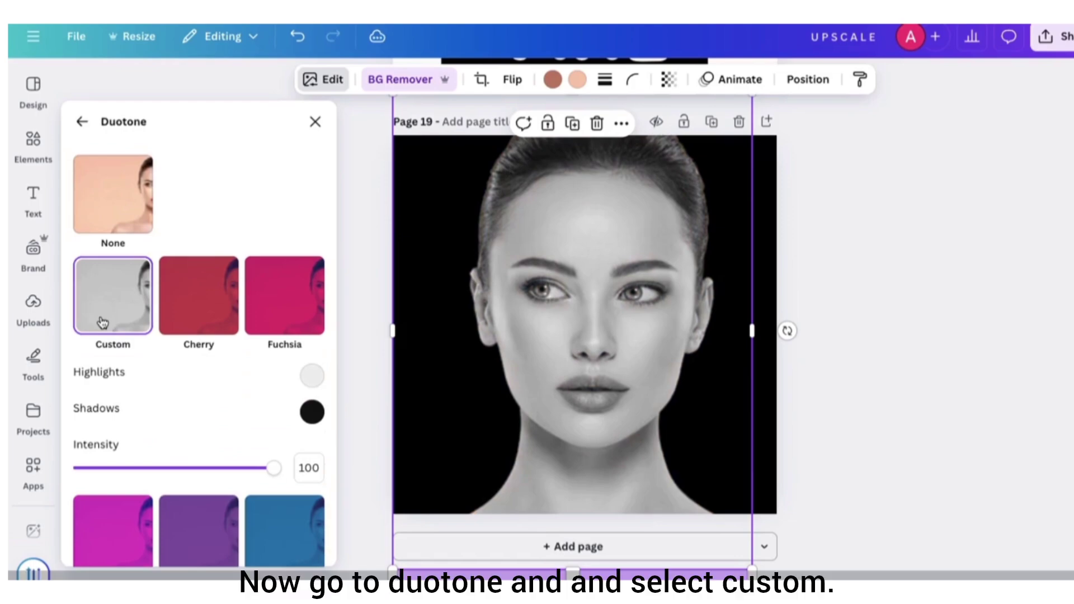
{"action": "left_click", "coordinate": [312, 376]}
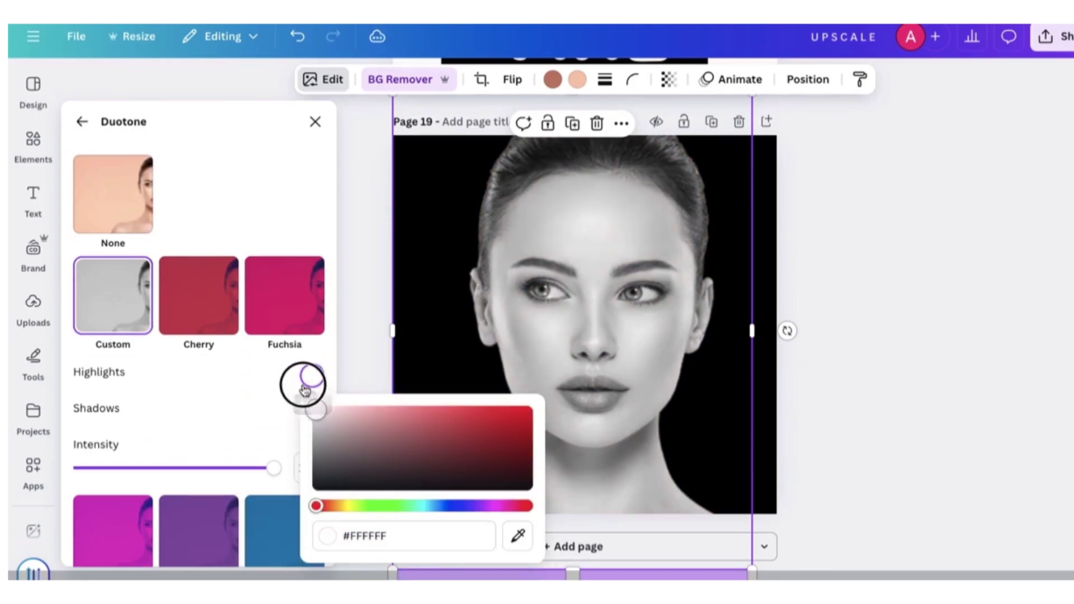
{"action": "left_click", "coordinate": [316, 122]}
Adjust the portrait's light settings: contrast 49, blacks 83, whites -65, shadows -12 and highlights about -62
{"action": "left_click", "coordinate": [324, 79]}
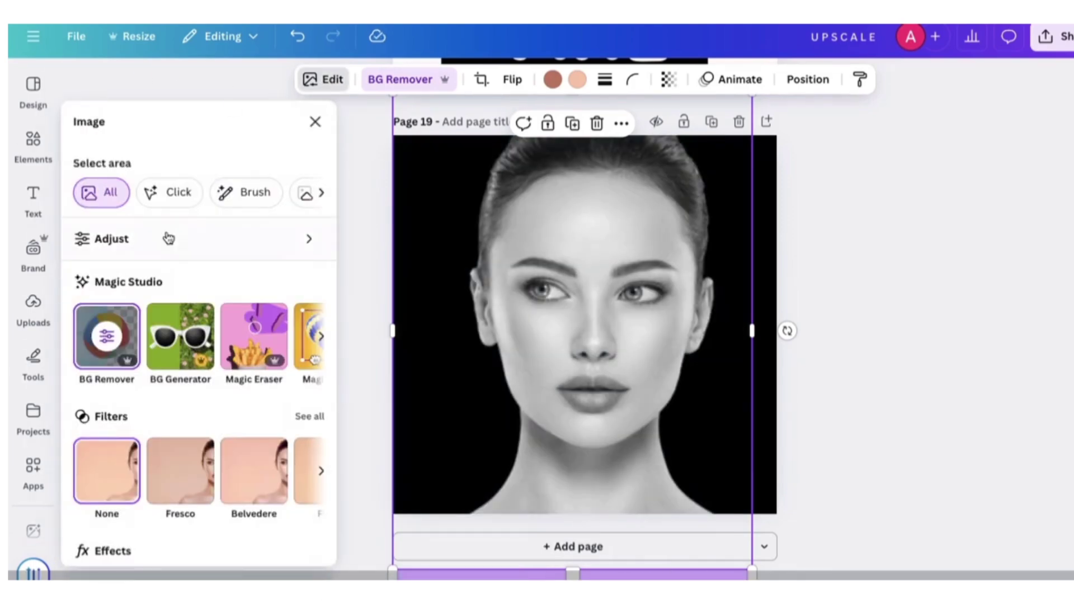
{"action": "left_click", "coordinate": [168, 238]}
{"action": "scroll", "coordinate": [229, 443], "scroll_direction": "down", "scroll_amount": 2}
{"action": "scroll", "coordinate": [230, 443], "scroll_direction": "down", "scroll_amount": 2}
{"action": "left_click_drag", "start_coordinate": [177, 293], "coordinate": [224, 296]}
{"action": "scroll", "coordinate": [220, 397], "scroll_direction": "down", "scroll_amount": 3}
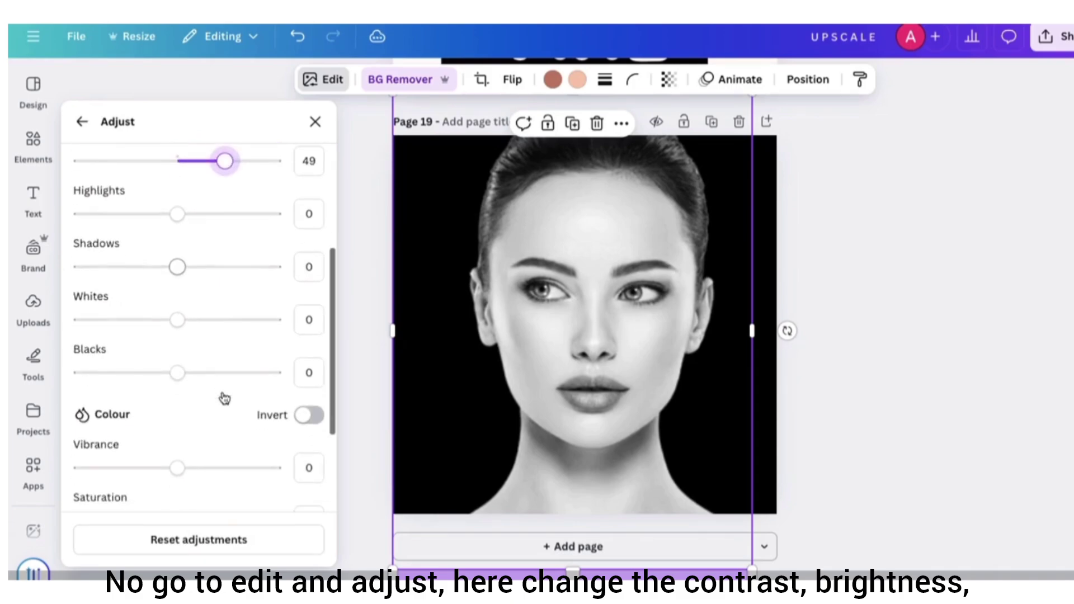
{"action": "left_click_drag", "start_coordinate": [178, 373], "coordinate": [259, 378]}
{"action": "left_click_drag", "start_coordinate": [177, 320], "coordinate": [114, 319]}
{"action": "mouse_move", "coordinate": [177, 267]}
{"action": "left_mouse_down"}
{"action": "mouse_move", "coordinate": [184, 274]}
{"action": "mouse_move", "coordinate": [165, 267]}
{"action": "left_mouse_up"}
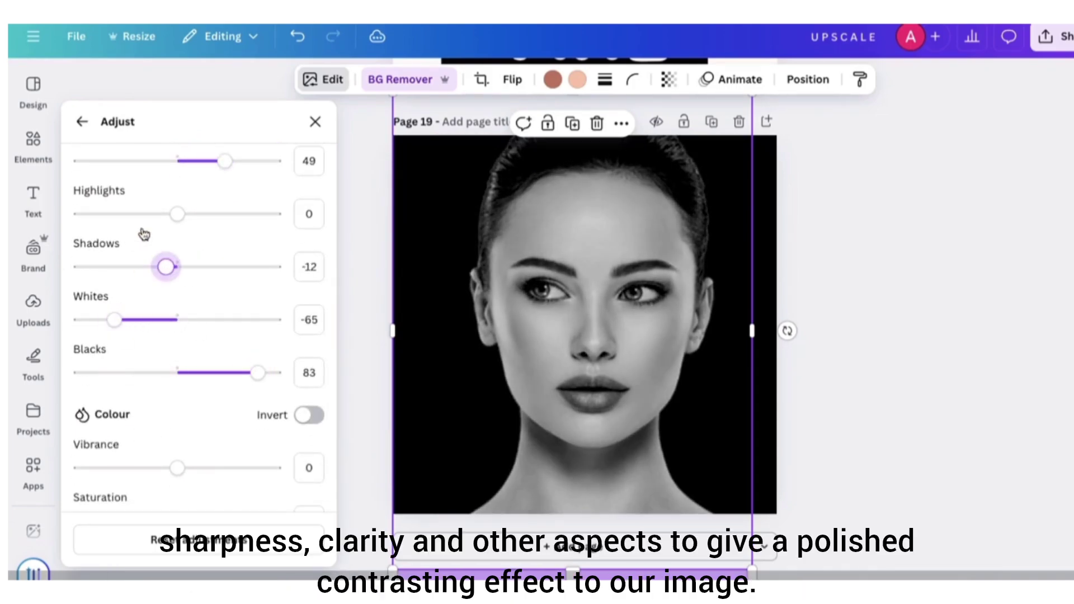
{"action": "left_click_drag", "start_coordinate": [177, 214], "coordinate": [93, 228]}
Adjust the portrait's texture with sharpness about -47, clarity 86 and vignette 16
{"action": "scroll", "coordinate": [213, 404], "scroll_direction": "down", "scroll_amount": 5}
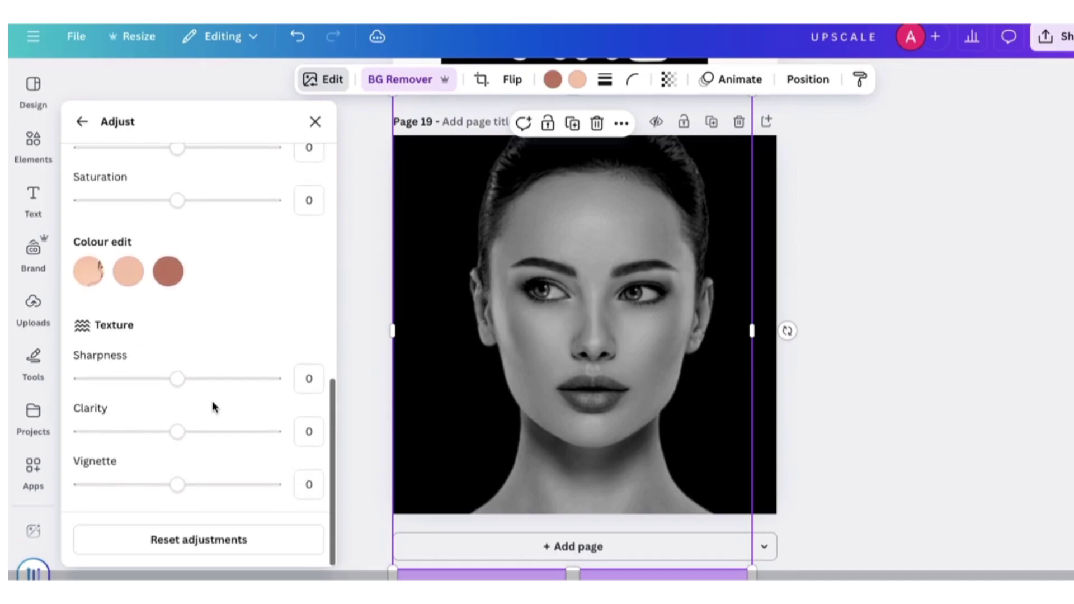
{"action": "left_click_drag", "start_coordinate": [177, 379], "coordinate": [191, 378]}
{"action": "left_click_drag", "start_coordinate": [178, 431], "coordinate": [262, 431]}
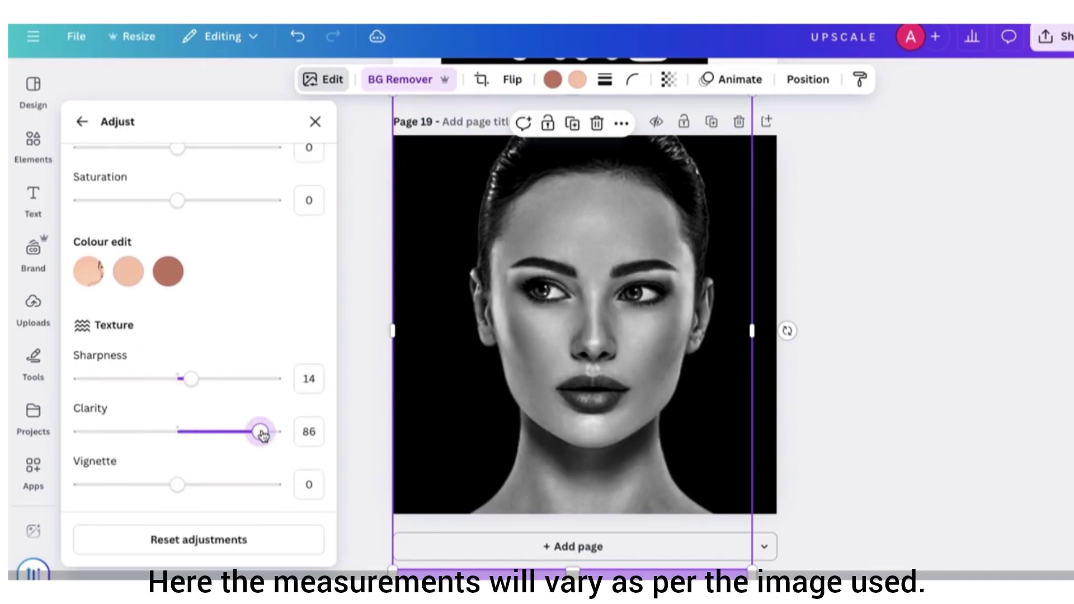
{"action": "left_click_drag", "start_coordinate": [166, 381], "coordinate": [147, 385]}
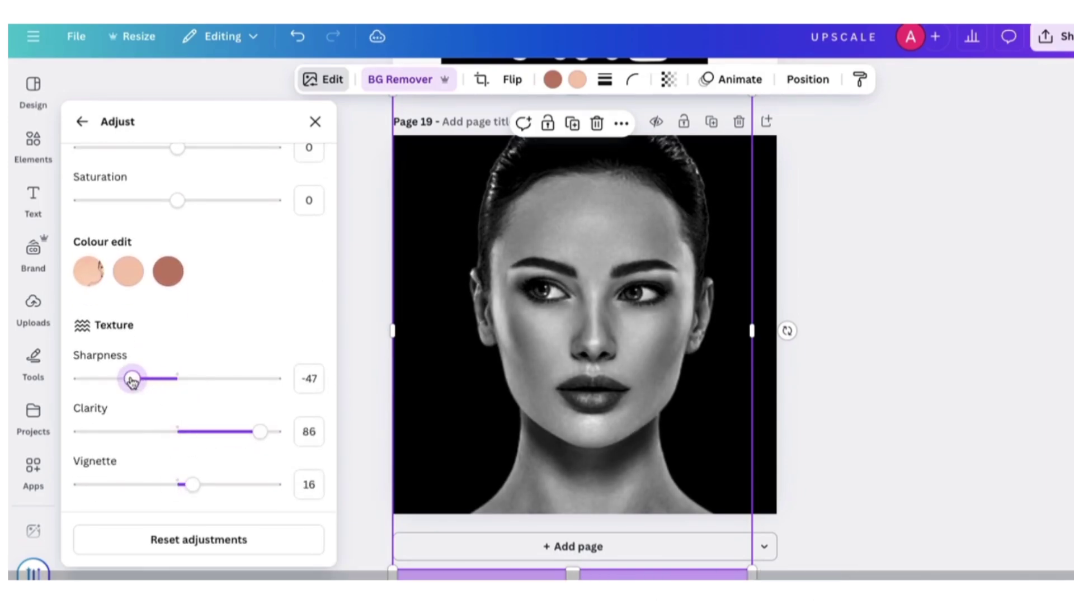
Increase the portrait's contrast further by setting blacks to 100 and whites to -38
{"action": "scroll", "coordinate": [254, 288], "scroll_direction": "up", "scroll_amount": 7}
{"action": "left_click_drag", "start_coordinate": [258, 406], "coordinate": [275, 406]}
{"action": "left_click_drag", "start_coordinate": [110, 352], "coordinate": [140, 352]}
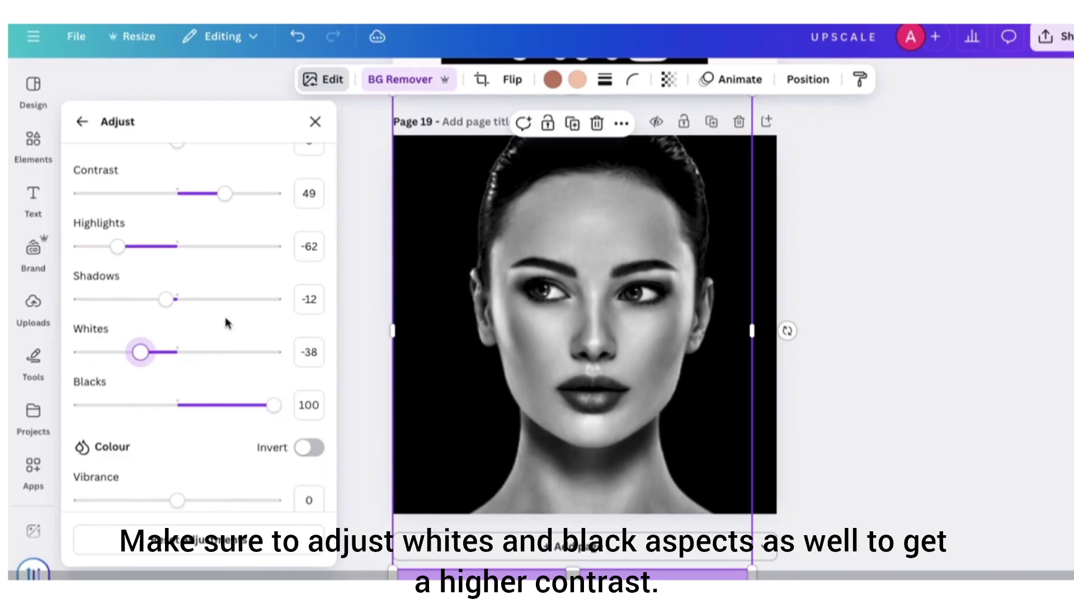
{"action": "scroll", "coordinate": [226, 323], "scroll_direction": "up", "scroll_amount": 2}
{"action": "mouse_move", "coordinate": [196, 243]}
{"action": "left_mouse_down"}
{"action": "mouse_move", "coordinate": [150, 246]}
{"action": "mouse_move", "coordinate": [187, 241]}
{"action": "mouse_move", "coordinate": [178, 241]}
{"action": "left_mouse_up"}
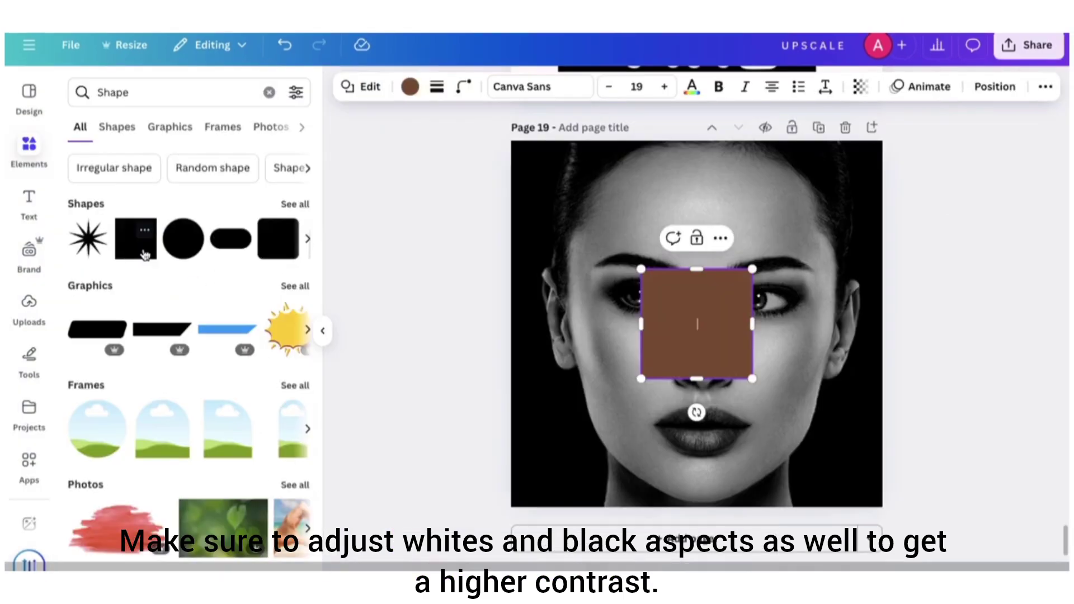
Resize and position the brown square so it covers the left half of the face, ending at the nose line
{"action": "left_click_drag", "start_coordinate": [753, 379], "coordinate": [840, 518]}
{"action": "left_click_drag", "start_coordinate": [813, 466], "coordinate": [681, 334]}
{"action": "left_click_drag", "start_coordinate": [707, 396], "coordinate": [720, 523]}
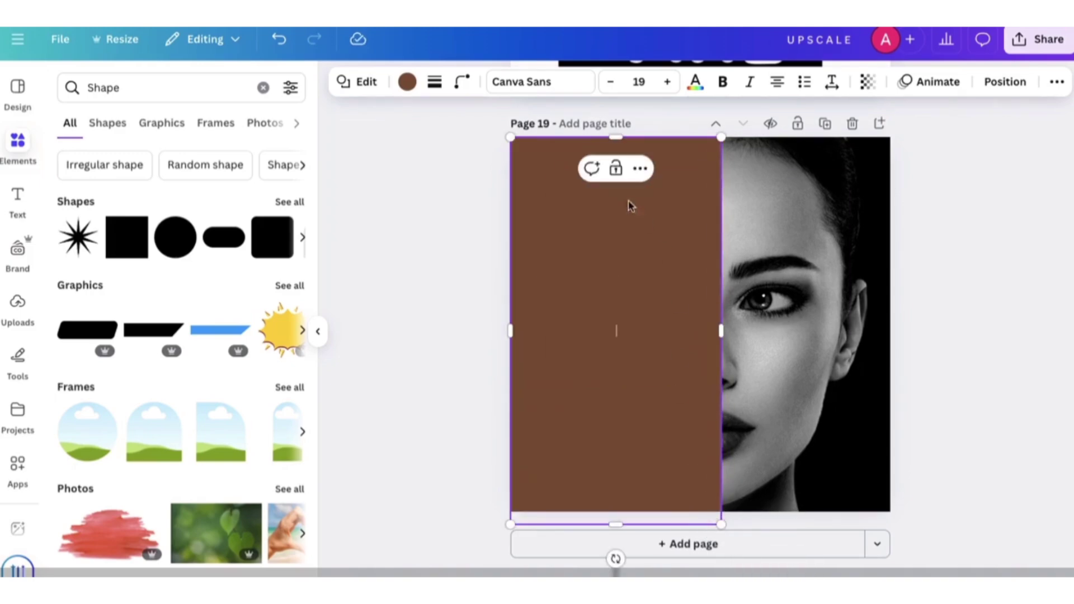
Recolour the rectangle over the left half of the face black and make it semi-transparent
{"action": "left_click", "coordinate": [408, 92]}
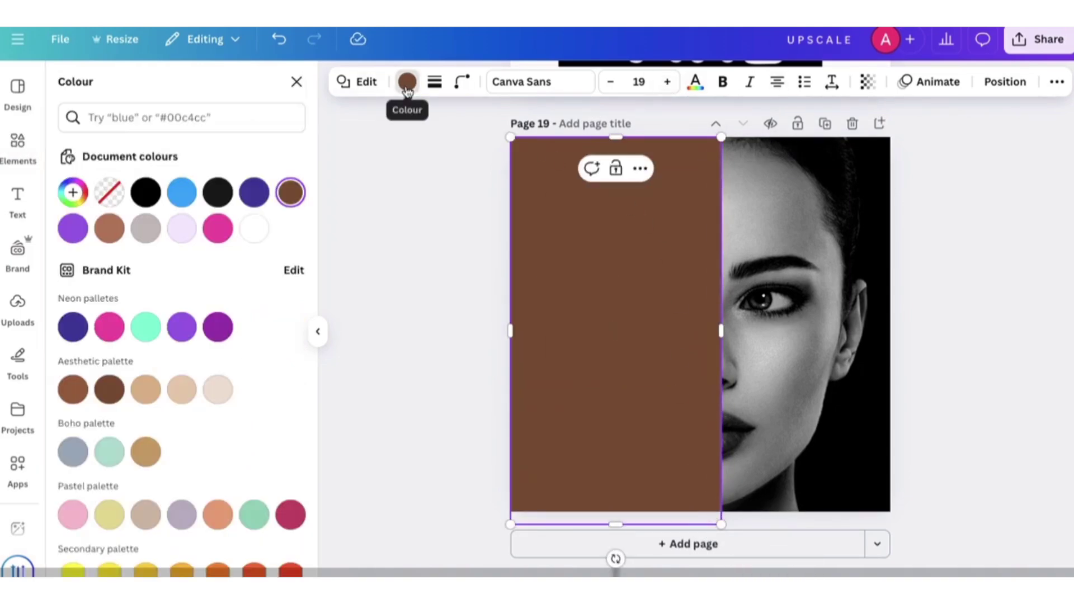
{"action": "left_click", "coordinate": [145, 192]}
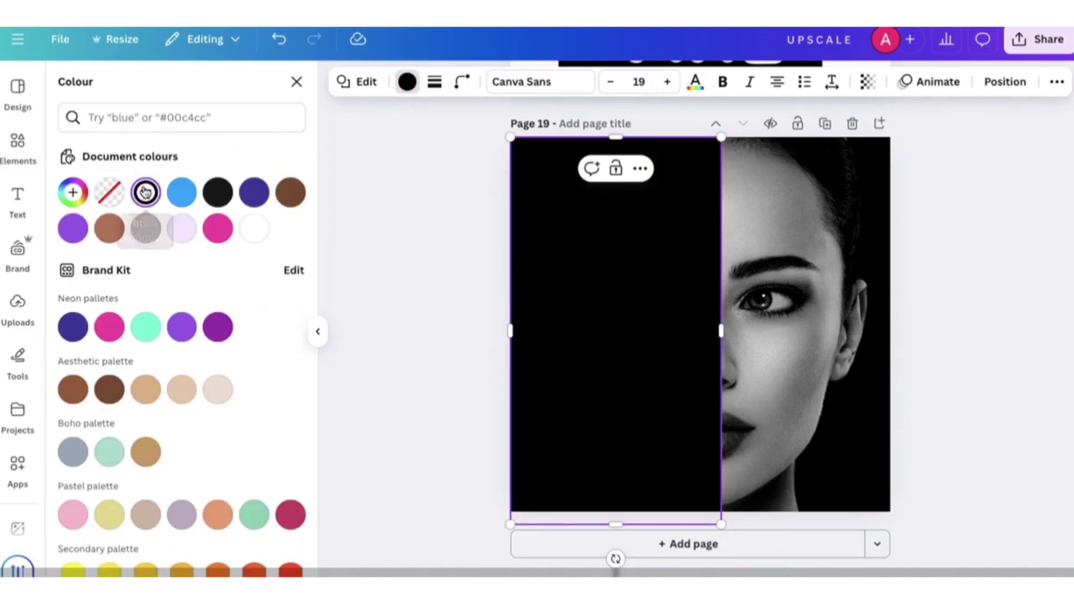
{"action": "left_click", "coordinate": [868, 82]}
{"action": "left_click_drag", "start_coordinate": [863, 145], "coordinate": [861, 146]}
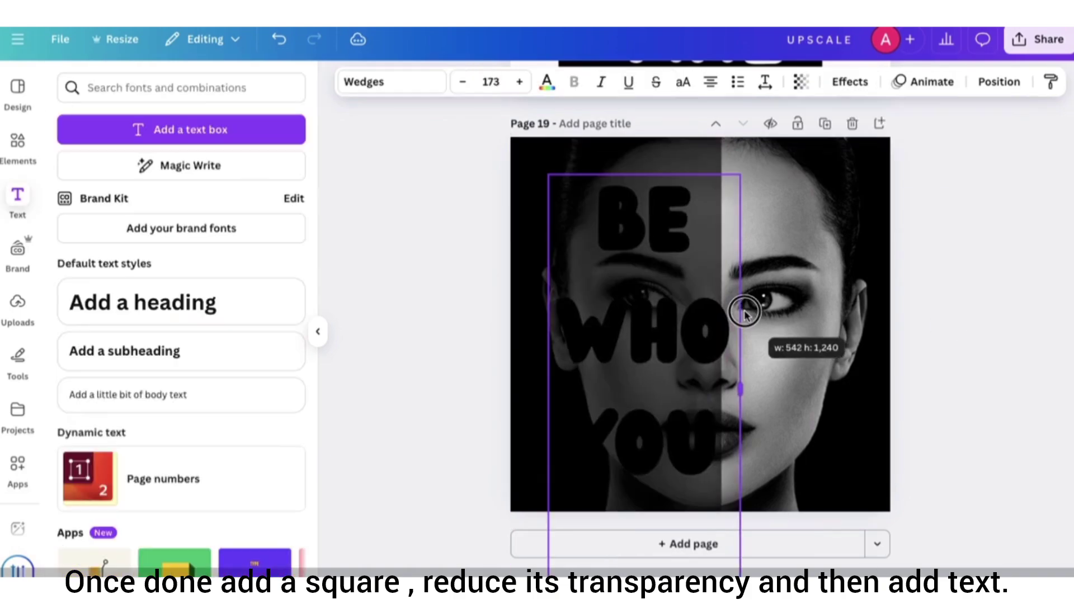
Position the BE WHO YOU ARE text against the dark panel's right edge and colour it white
{"action": "left_click_drag", "start_coordinate": [743, 307], "coordinate": [741, 307]}
{"action": "left_click_drag", "start_coordinate": [647, 354], "coordinate": [628, 295]}
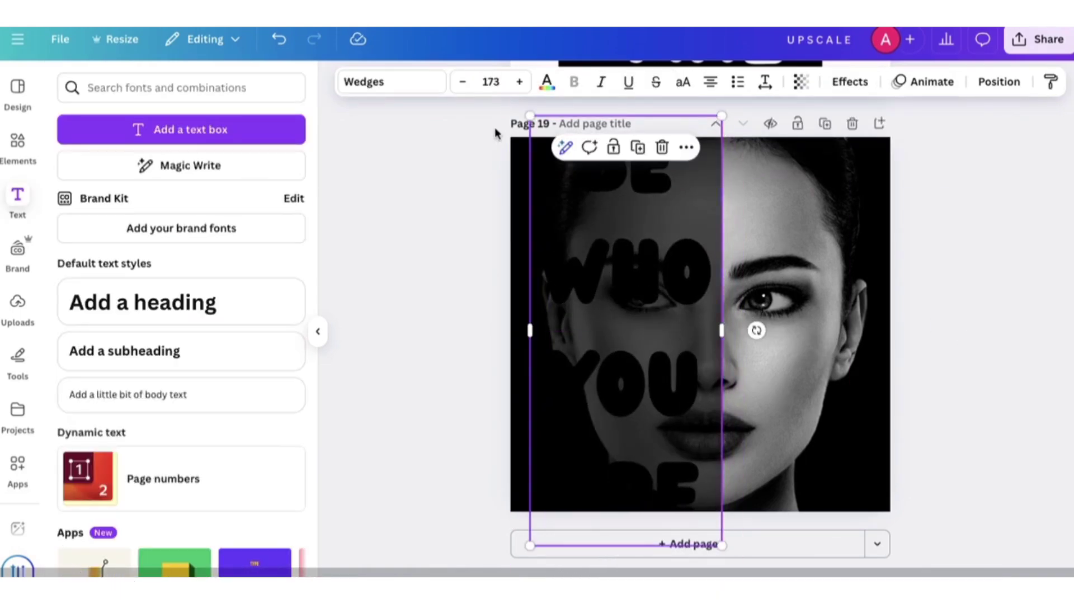
{"action": "left_click", "coordinate": [547, 82]}
{"action": "left_click", "coordinate": [178, 235]}
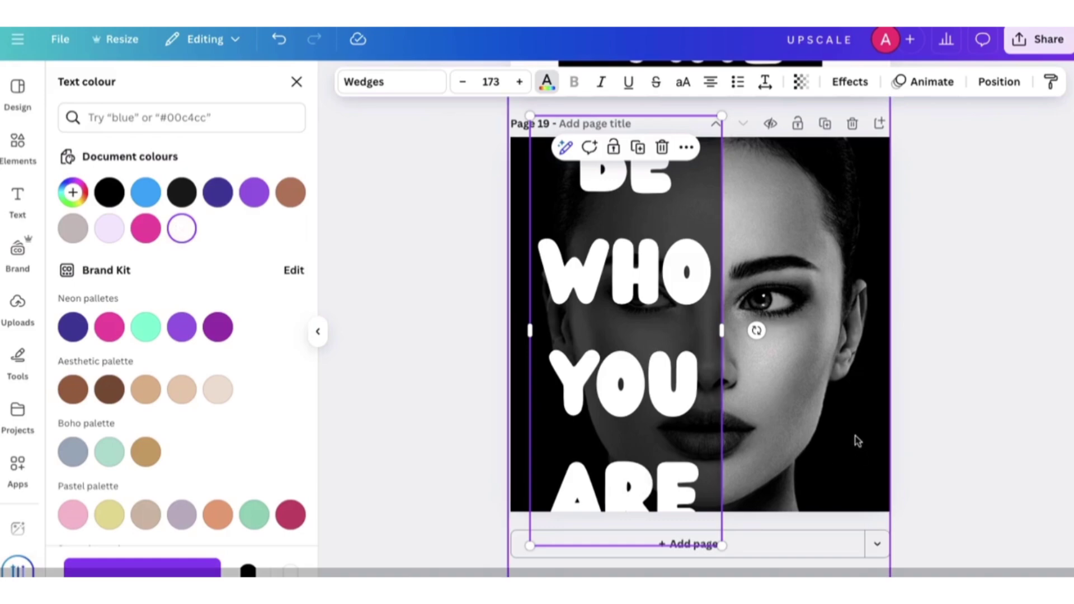
Reduce the text's line spacing to 0.87 and move it down to the middle of the dark panel
{"action": "left_click", "coordinate": [765, 82]}
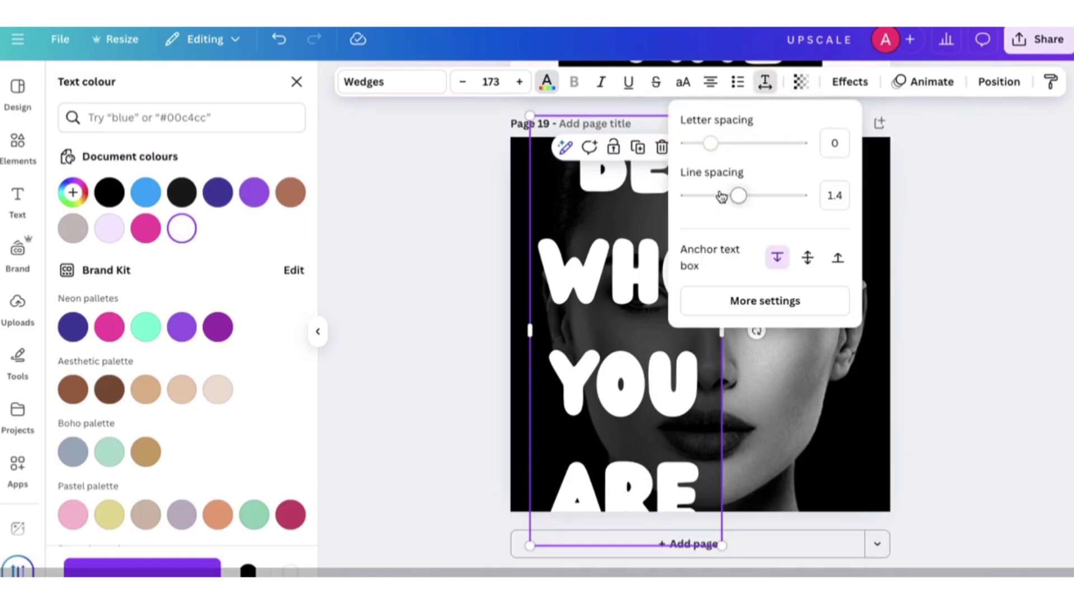
{"action": "left_click_drag", "start_coordinate": [718, 198], "coordinate": [708, 196]}
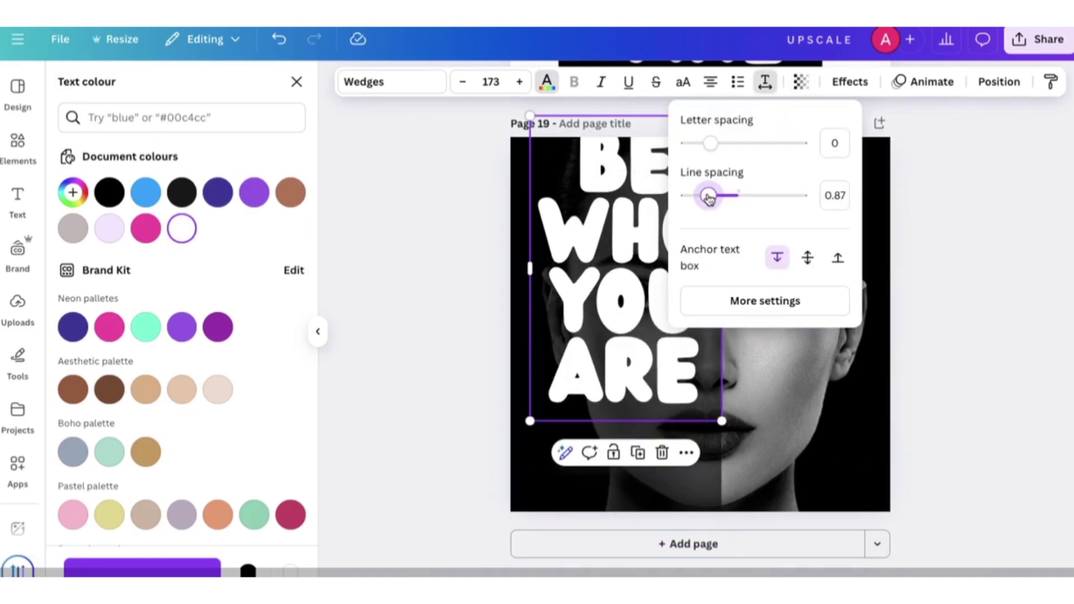
{"action": "left_click", "coordinate": [866, 386]}
{"action": "left_click_drag", "start_coordinate": [631, 299], "coordinate": [625, 349]}
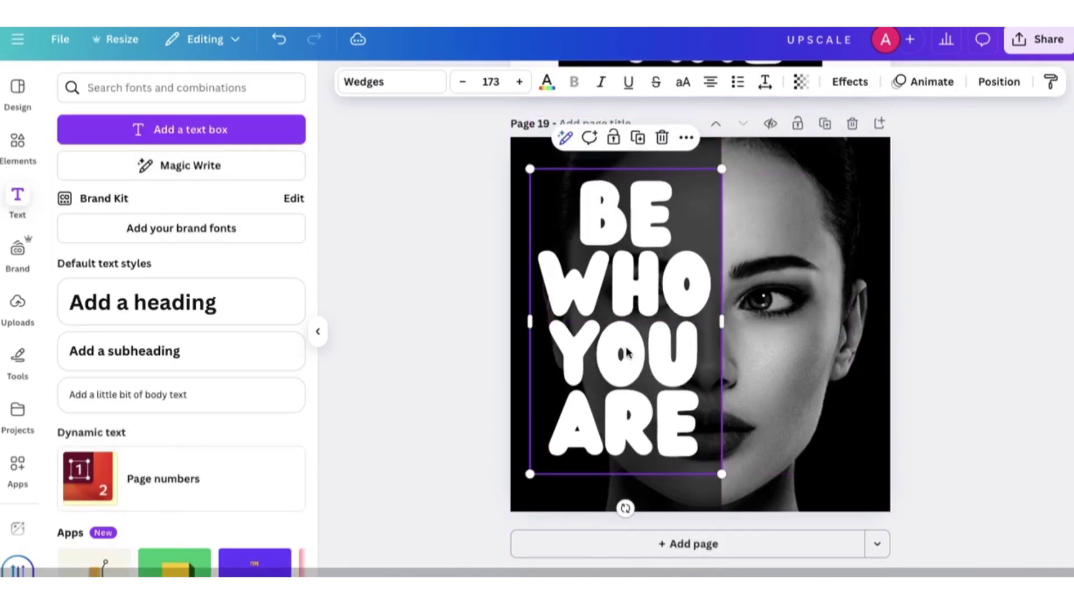
Enlarge the text to font size 201 so it covers half the face and align it right
{"action": "left_click_drag", "start_coordinate": [529, 169], "coordinate": [510, 138]}
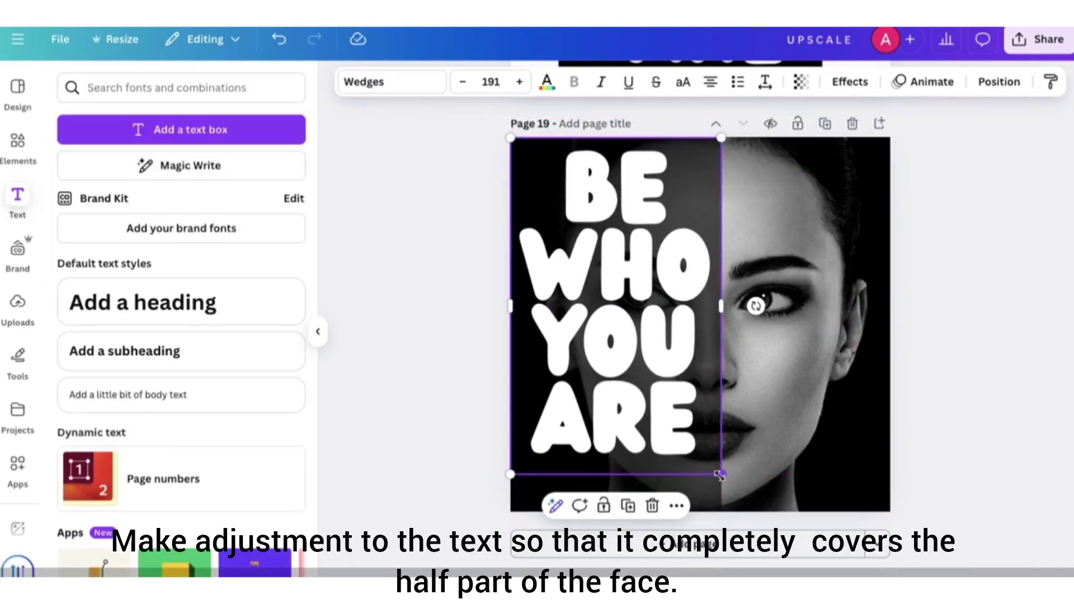
{"action": "left_click_drag", "start_coordinate": [720, 475], "coordinate": [731, 492]}
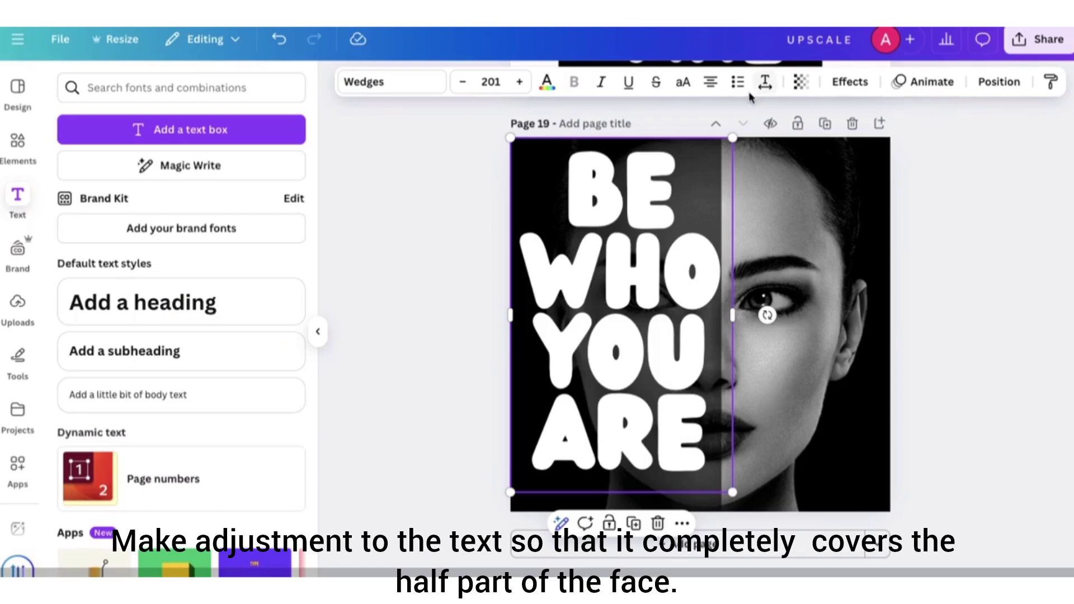
{"action": "left_click", "coordinate": [713, 84]}
{"action": "left_click", "coordinate": [716, 86]}
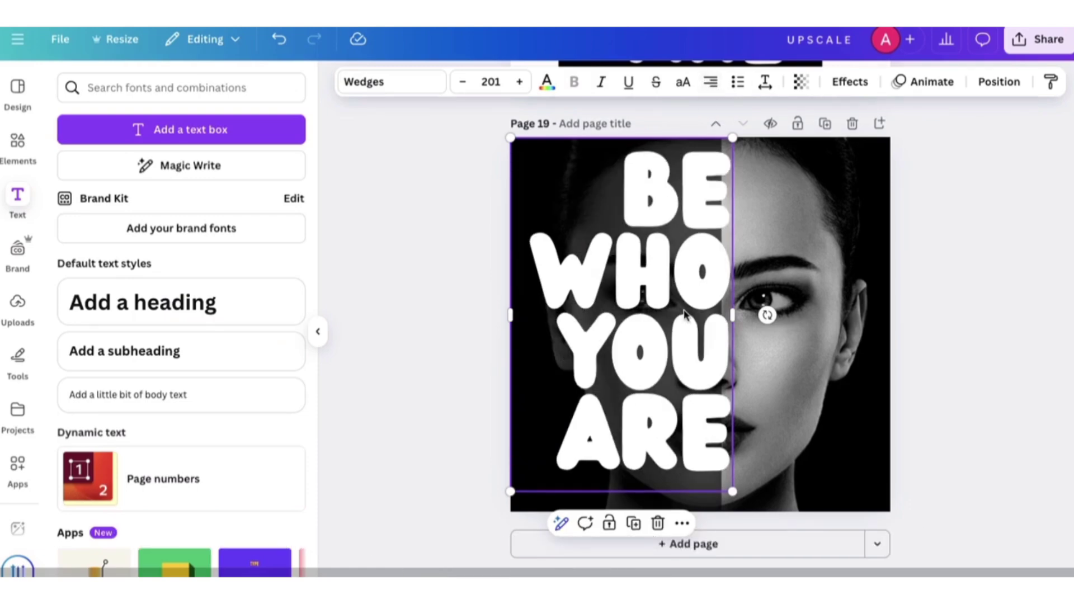
Move the face image from page 19 onto the black page 20 below it
{"action": "scroll", "coordinate": [844, 249], "scroll_direction": "down", "scroll_amount": 5}
{"action": "scroll", "coordinate": [825, 245], "scroll_direction": "up", "scroll_amount": 3}
{"action": "left_click", "coordinate": [826, 195]}
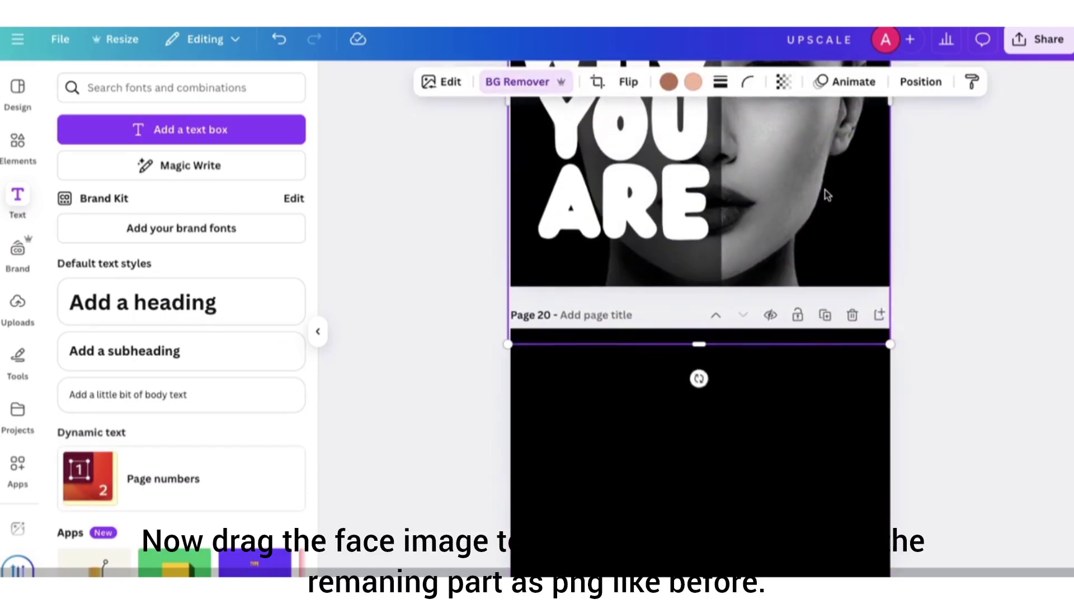
{"action": "left_click_drag", "start_coordinate": [837, 158], "coordinate": [828, 458]}
On page 19, resize the solid black rectangle to fit closely around the white text against a white page background
{"action": "scroll", "coordinate": [1056, 408], "scroll_direction": "up", "scroll_amount": 3}
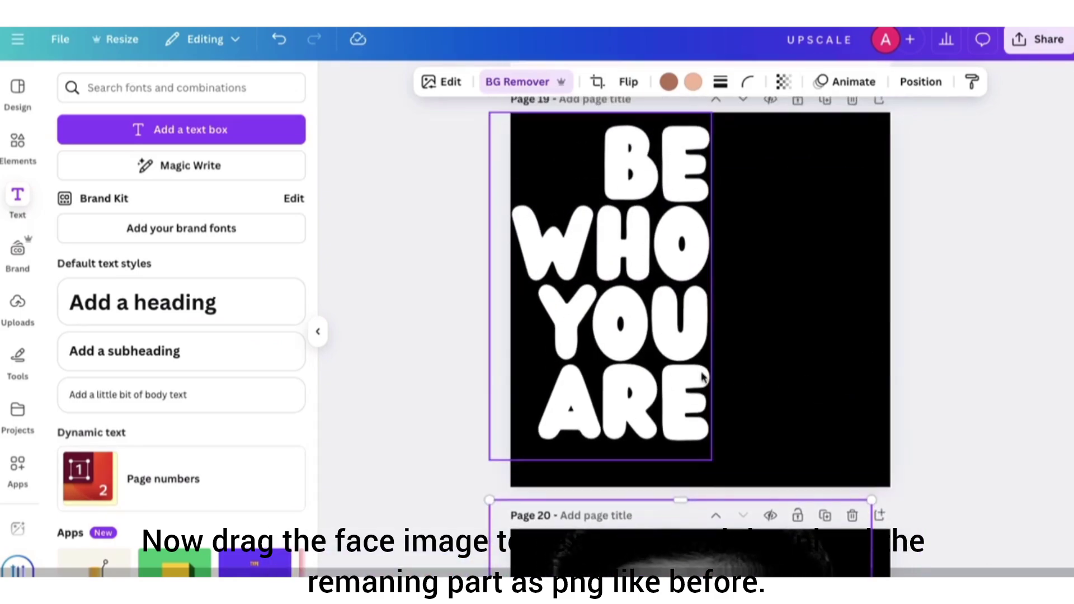
{"action": "left_click", "coordinate": [699, 347]}
{"action": "left_click", "coordinate": [801, 82]}
{"action": "left_click", "coordinate": [592, 310]}
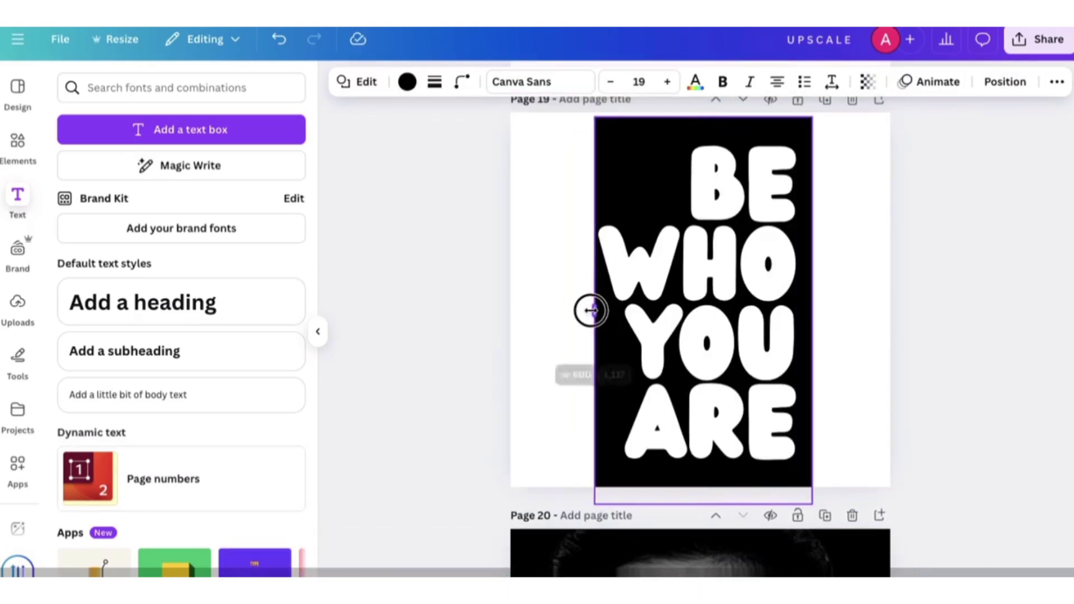
{"action": "mouse_move", "coordinate": [693, 487]}
{"action": "left_mouse_down"}
{"action": "mouse_move", "coordinate": [697, 504]}
{"action": "mouse_move", "coordinate": [701, 468]}
{"action": "left_mouse_up"}
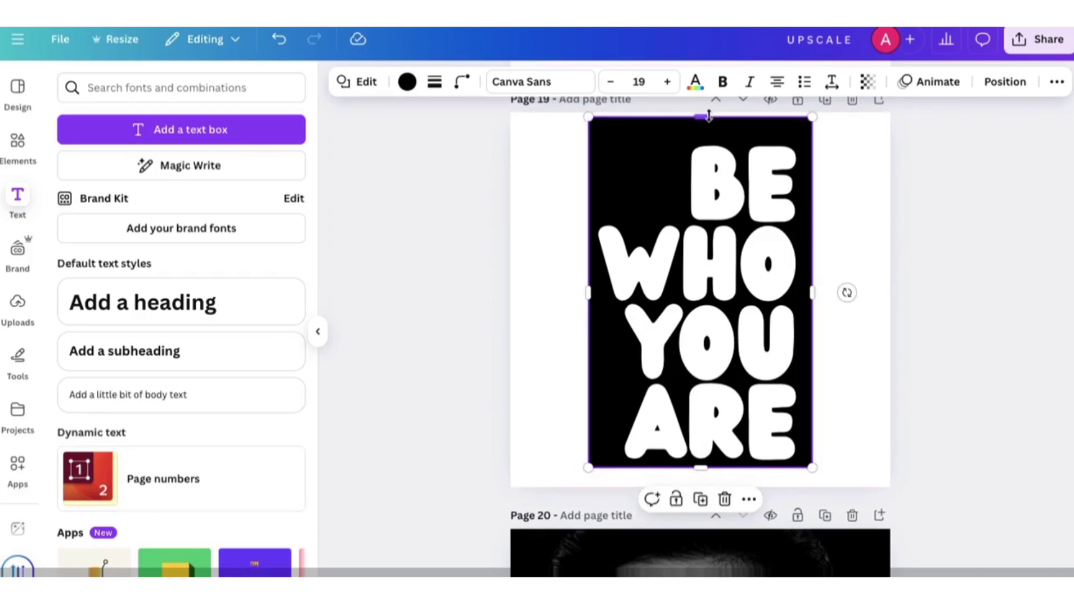
{"action": "left_click_drag", "start_coordinate": [701, 119], "coordinate": [700, 132]}
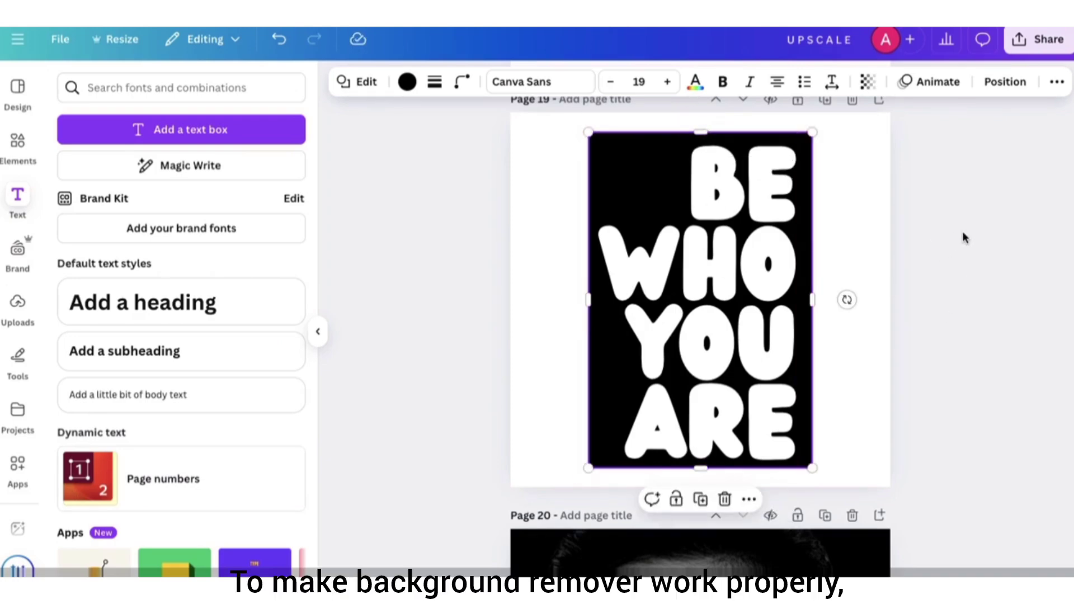
Download page 19 as a PNG and place it over the portrait on page 20, removing its background
{"action": "left_click", "coordinate": [1027, 41]}
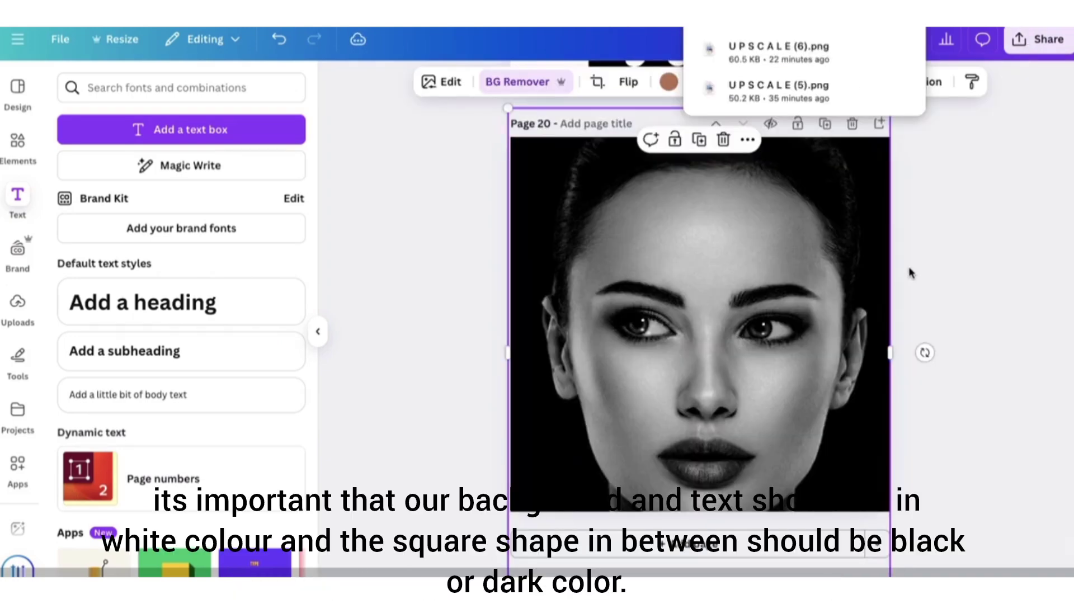
{"action": "left_click_drag", "start_coordinate": [765, 117], "coordinate": [742, 293]}
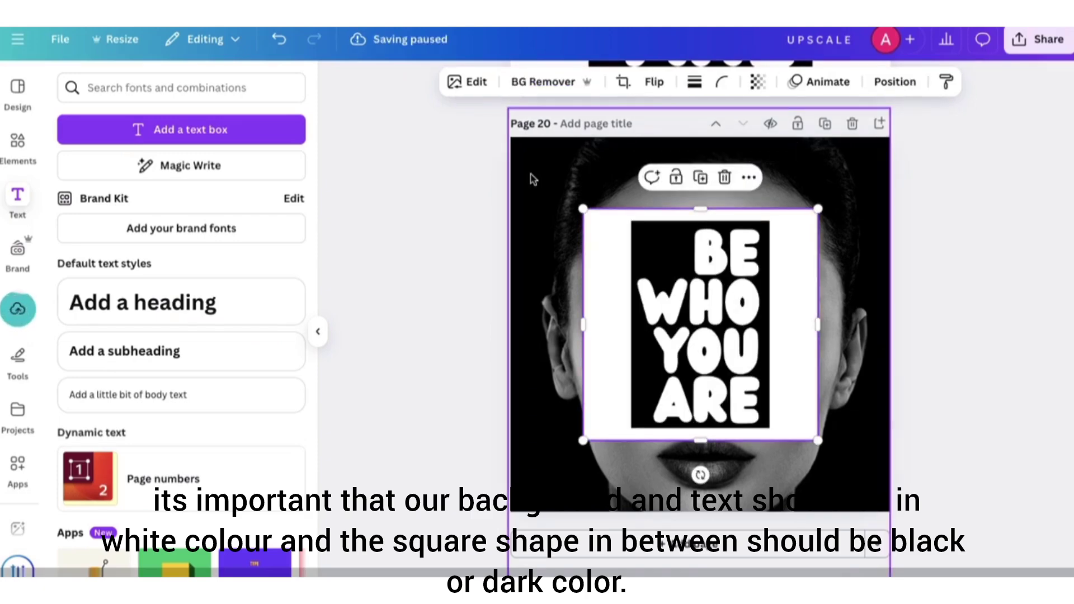
{"action": "left_click", "coordinate": [543, 82]}
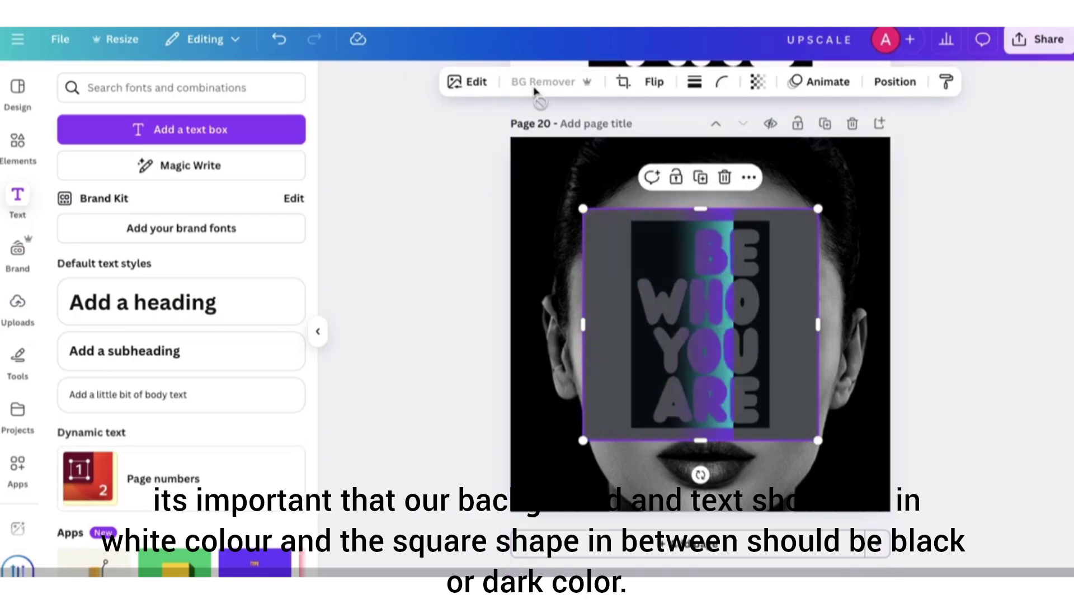
Enlarge the BE WHO YOU ARE cutout over the left half of the portrait and crop its right, bottom and top edges close to the lettering
{"action": "left_click_drag", "start_coordinate": [716, 301], "coordinate": [642, 232]}
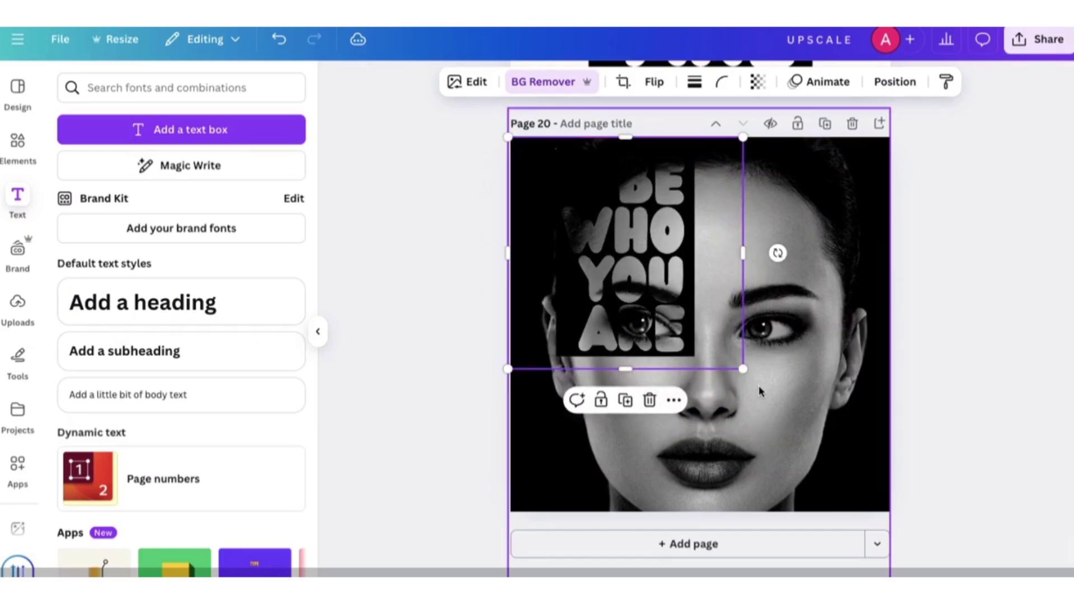
{"action": "left_click_drag", "start_coordinate": [743, 369], "coordinate": [894, 517]}
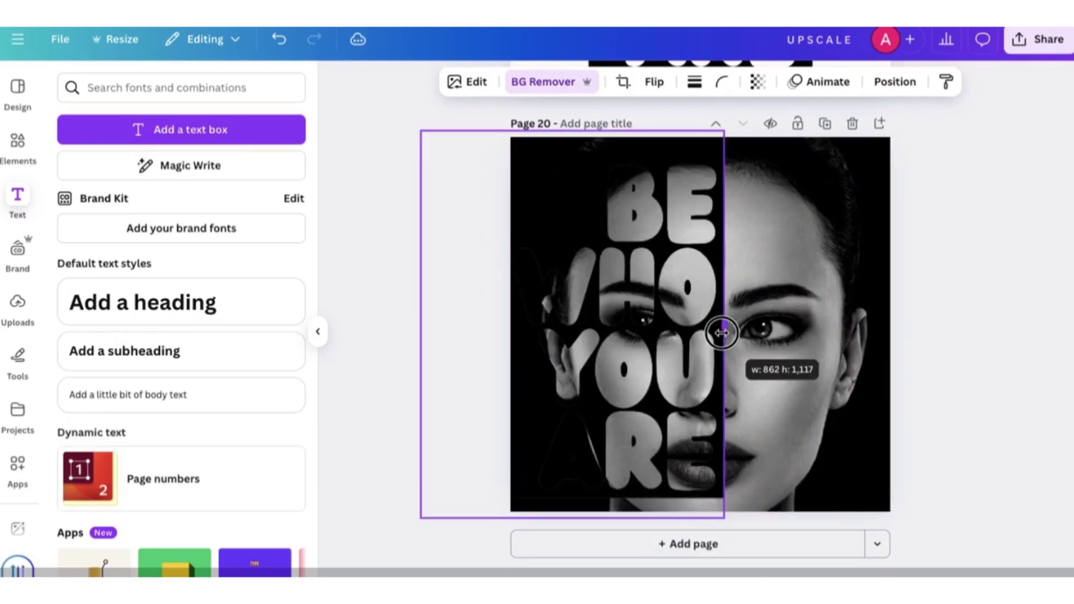
{"action": "left_click_drag", "start_coordinate": [721, 333], "coordinate": [715, 332]}
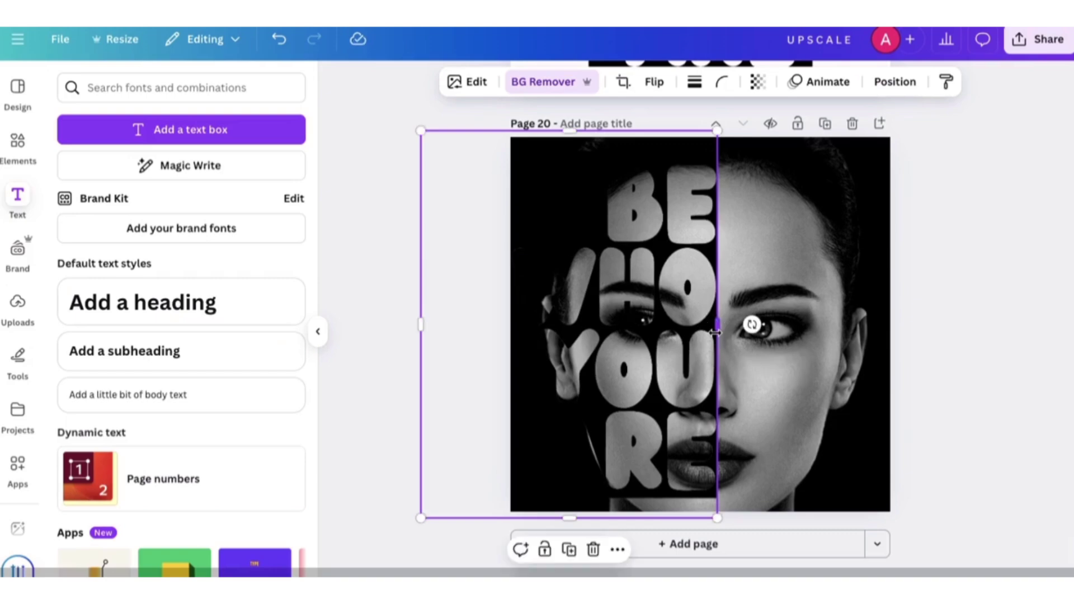
{"action": "left_click_drag", "start_coordinate": [565, 518], "coordinate": [562, 494]}
{"action": "left_click_drag", "start_coordinate": [571, 131], "coordinate": [569, 163]}
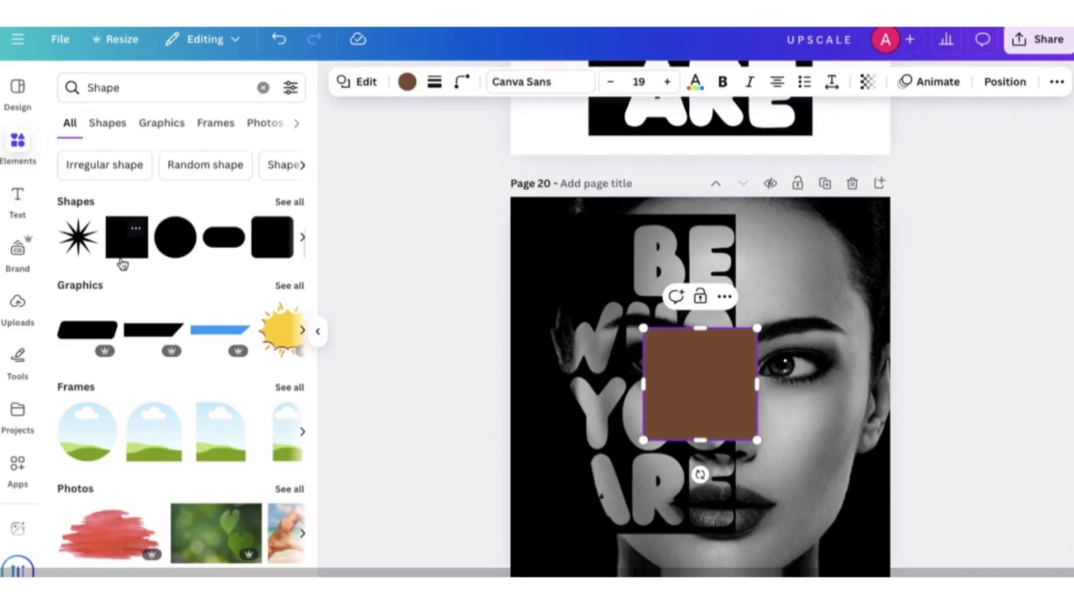
Colour the square shape black (#000000) and use it to cover the exposed left-half face areas above and below the lettering
{"action": "left_click", "coordinate": [407, 81]}
{"action": "left_click", "coordinate": [149, 199]}
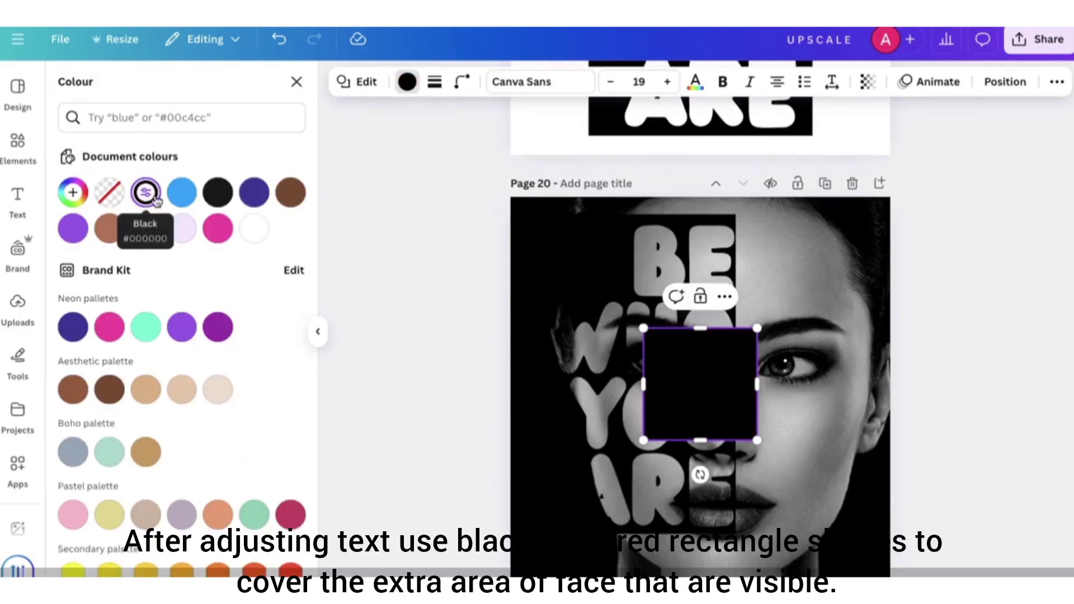
{"action": "left_click_drag", "start_coordinate": [758, 440], "coordinate": [739, 341]}
{"action": "left_click_drag", "start_coordinate": [699, 380], "coordinate": [695, 257]}
{"action": "left_click_drag", "start_coordinate": [633, 197], "coordinate": [513, 192]}
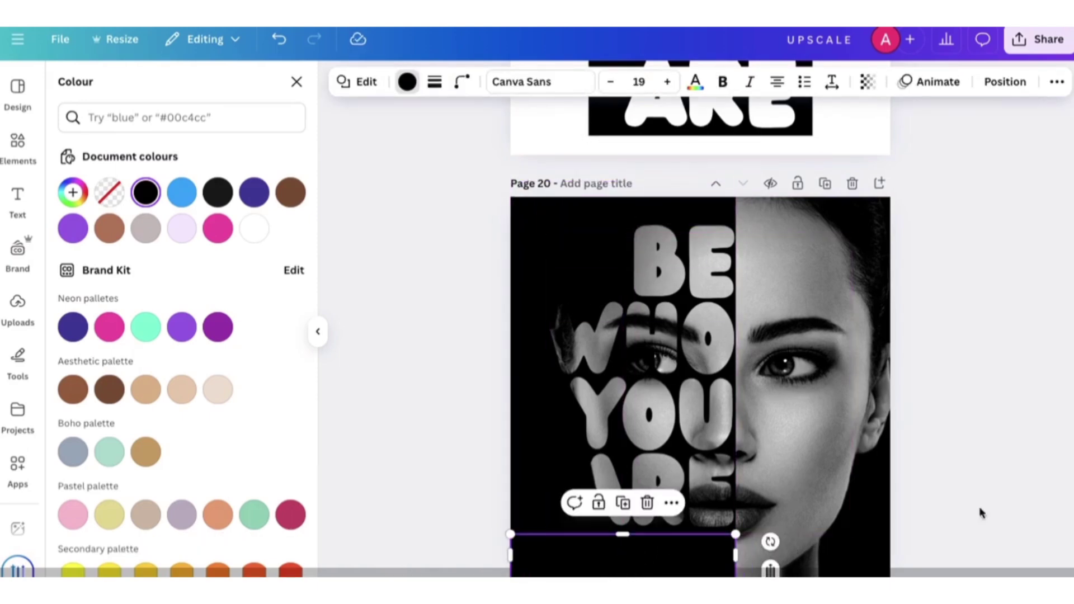
{"action": "left_click", "coordinate": [988, 428]}
{"action": "scroll", "coordinate": [988, 428], "scroll_direction": "down", "scroll_amount": 2}
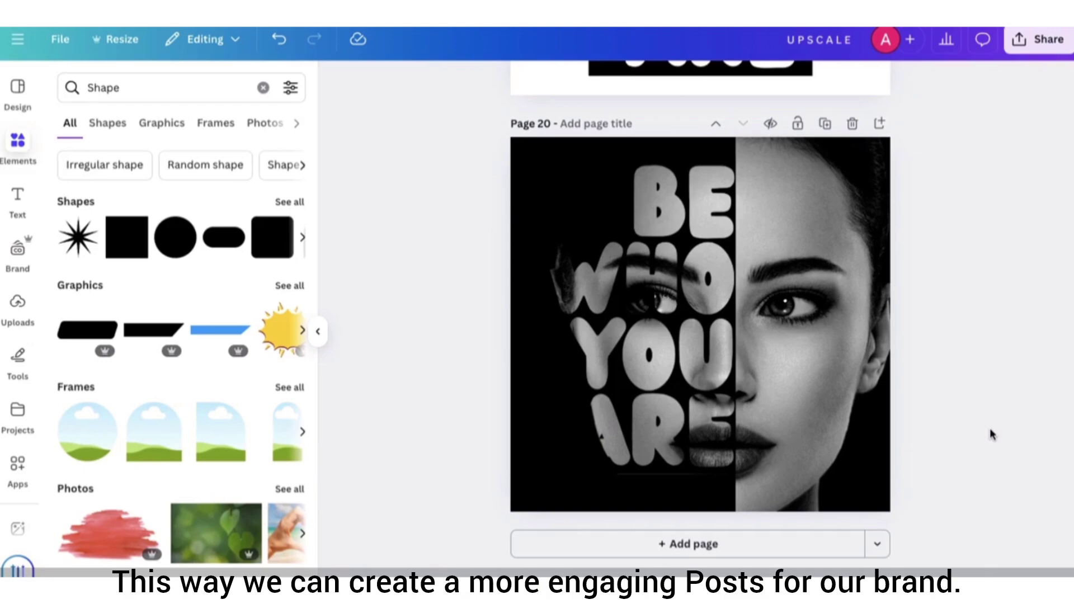